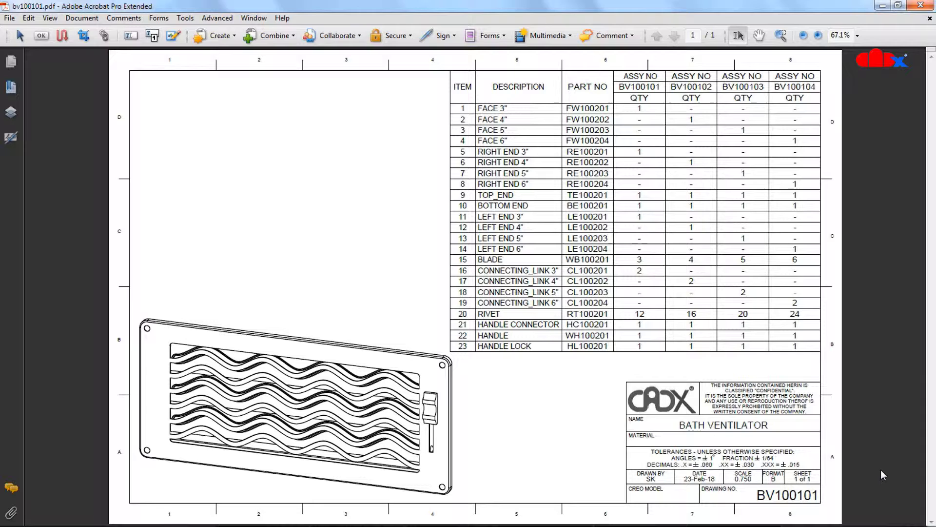
Select the drawing name in the title block and the header-row assembly numbers, then clear the selections.
triple_click(712, 425)
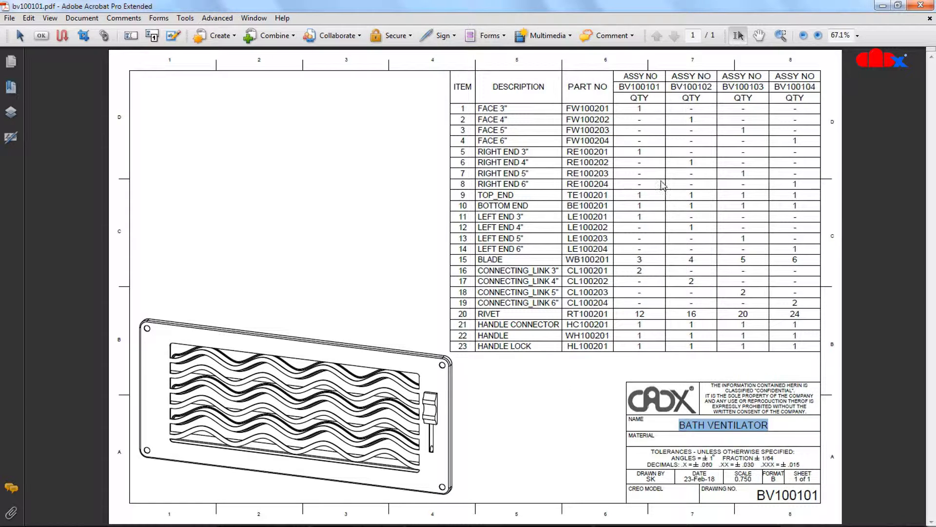
left_click_drag(622, 88, 805, 88)
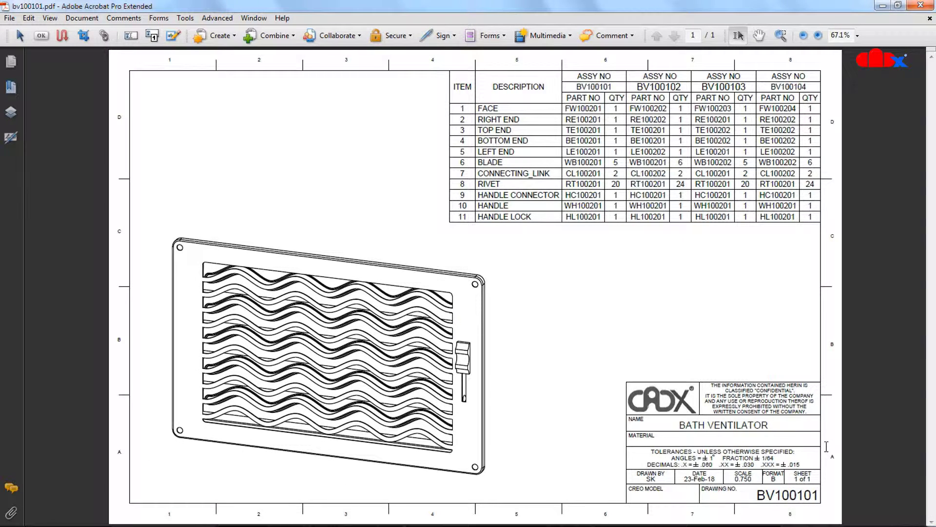
left_click_drag(679, 426, 741, 435)
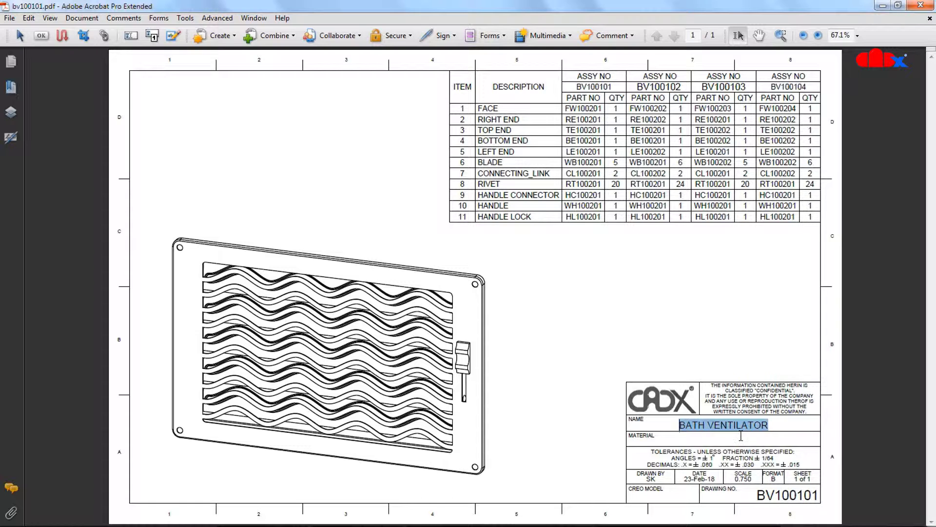
left_click(644, 312)
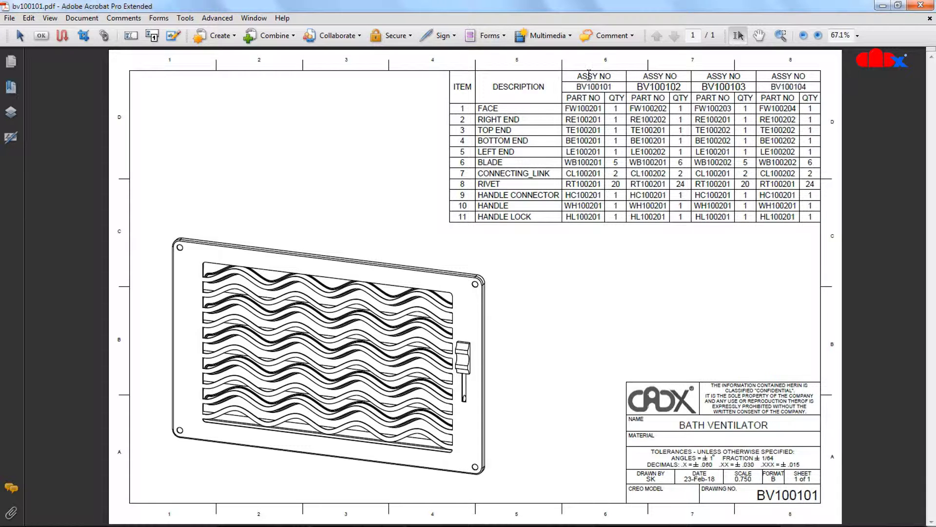
left_click_drag(577, 87, 808, 87)
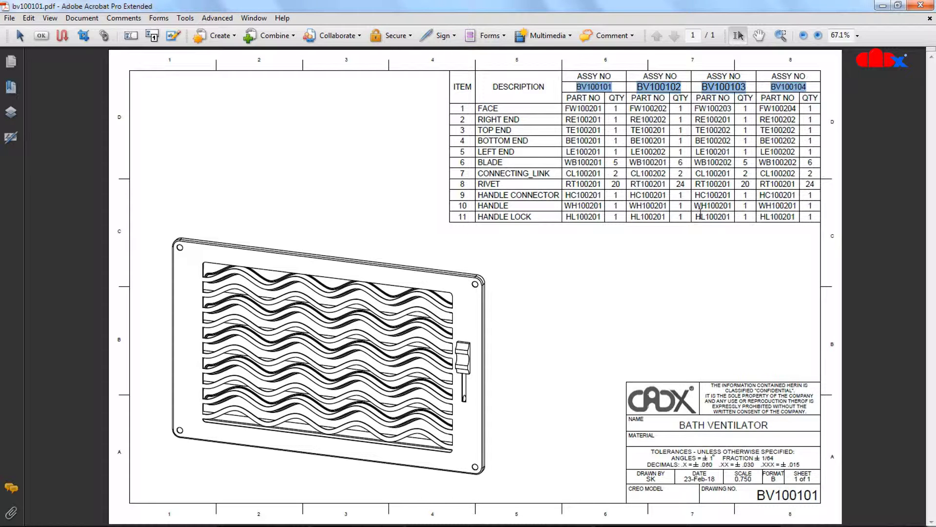
left_click(672, 278)
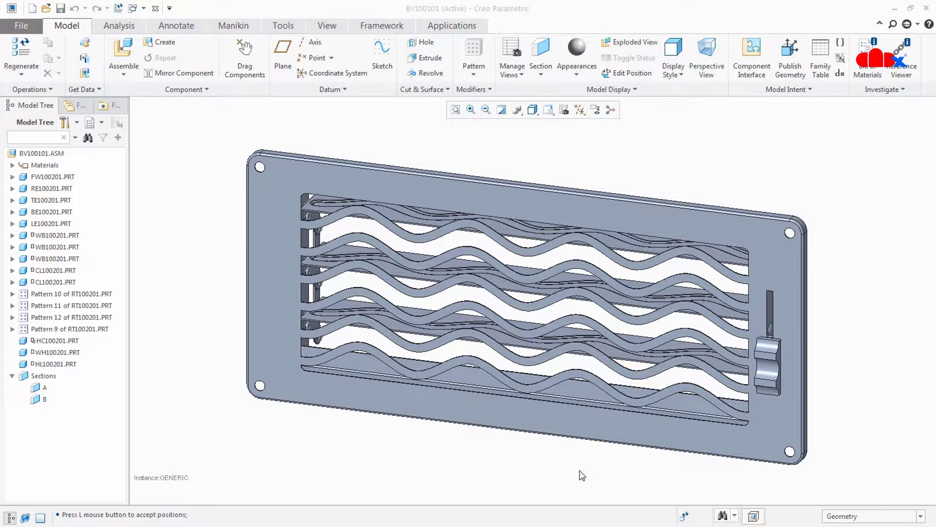
Drag the handle knob up to close the louvers, then review the BV100101–BV100104 family table.
left_click(244, 63)
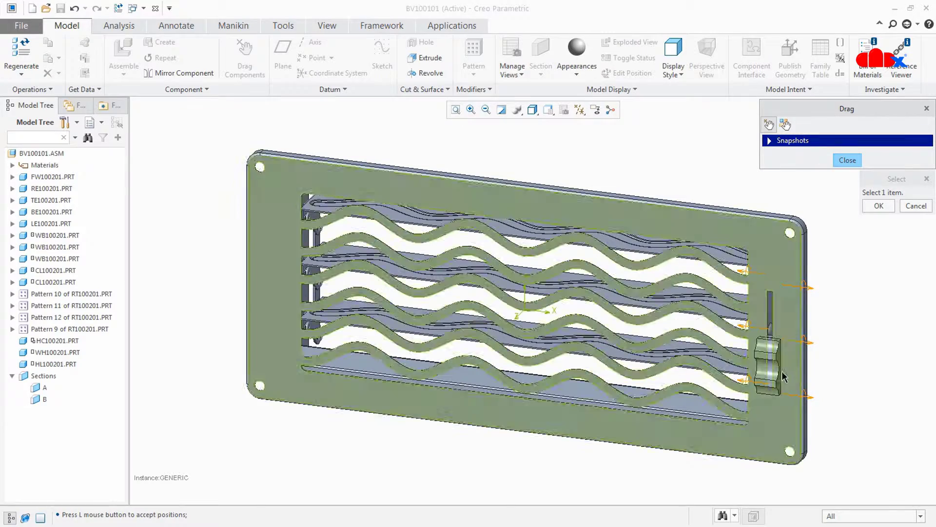
left_click(777, 375)
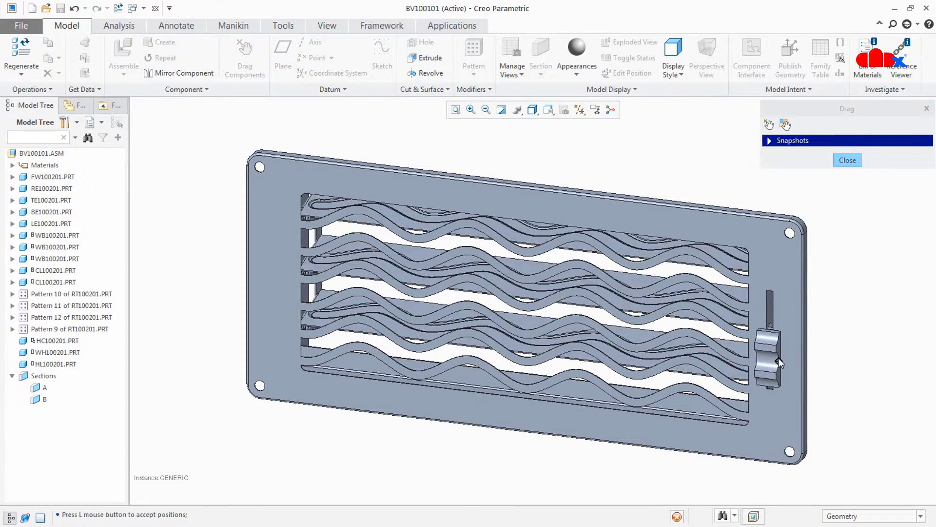
left_click_drag(779, 342, 779, 385)
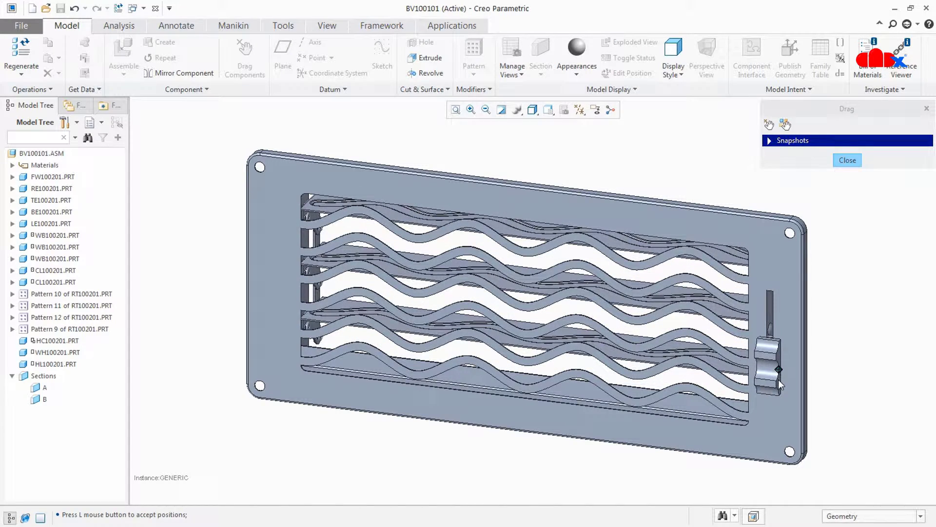
left_click(779, 384)
left_click(847, 160)
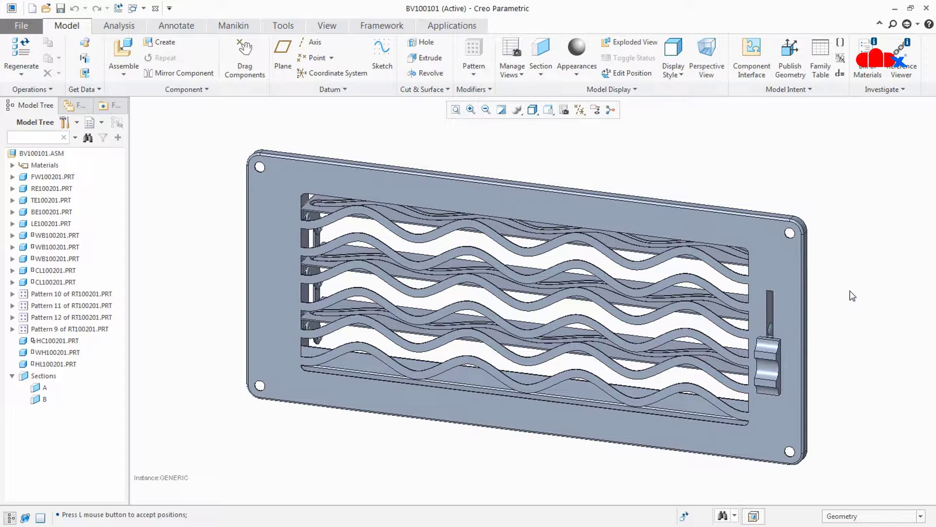
left_click(826, 72)
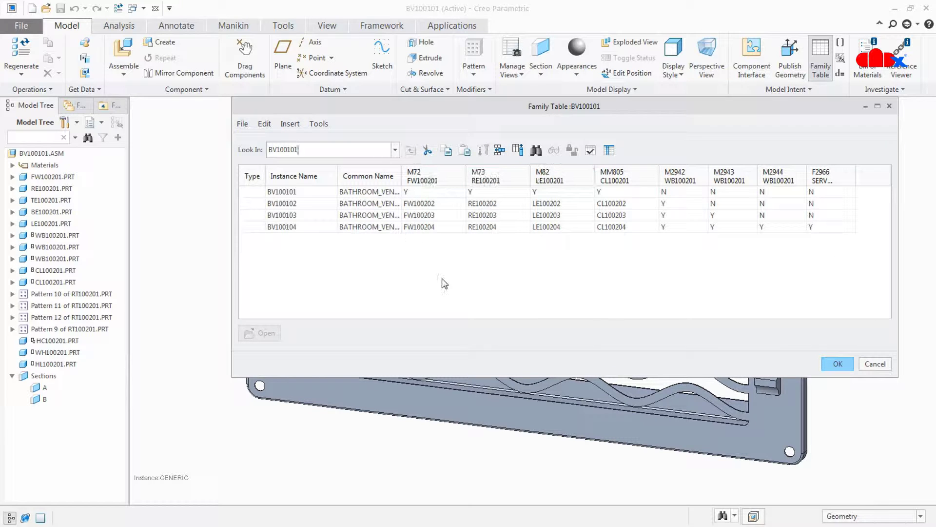
left_click(844, 364)
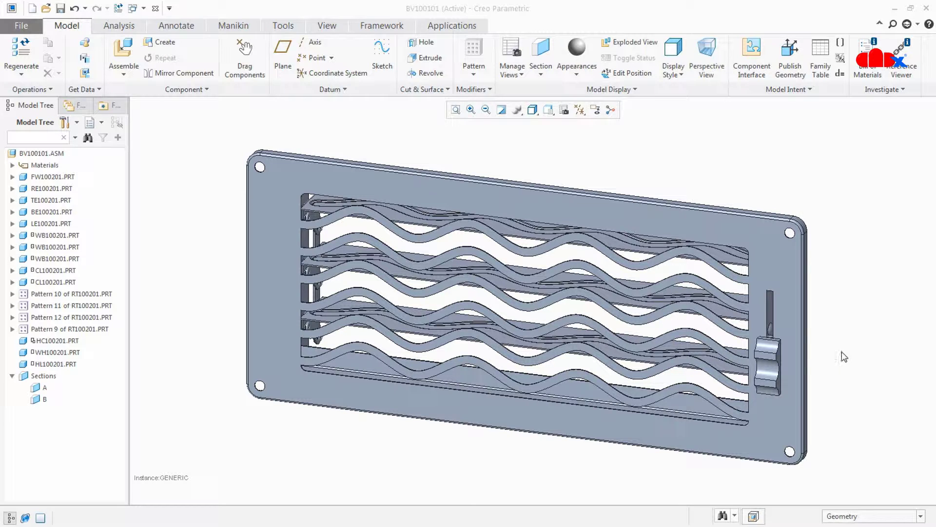
Switch to the BV100101.DRW drawing window.
left_click(143, 9)
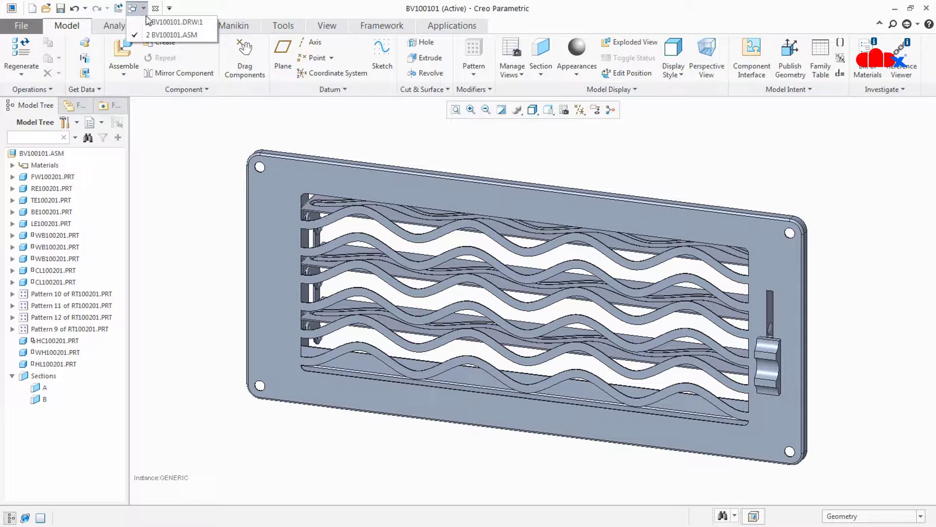
left_click(149, 21)
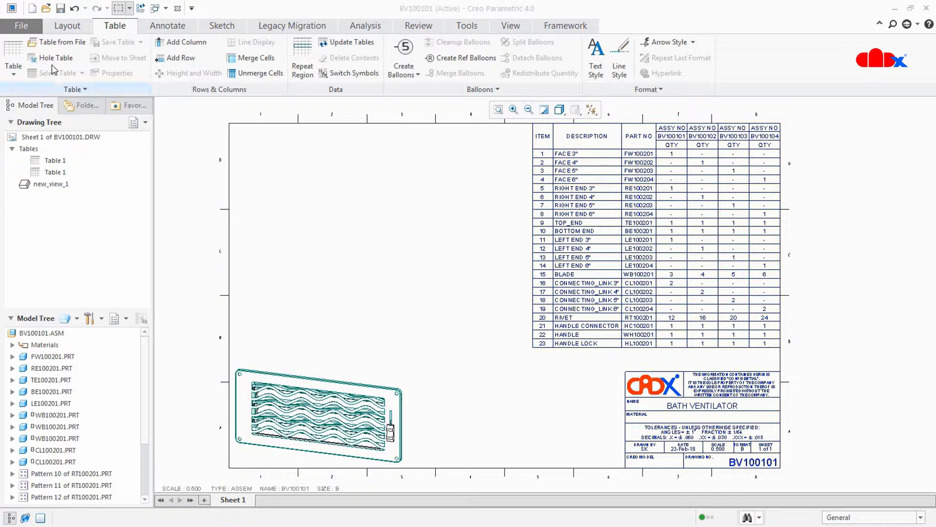
Insert a seven-column table at the sheet's top left.
left_click(15, 54)
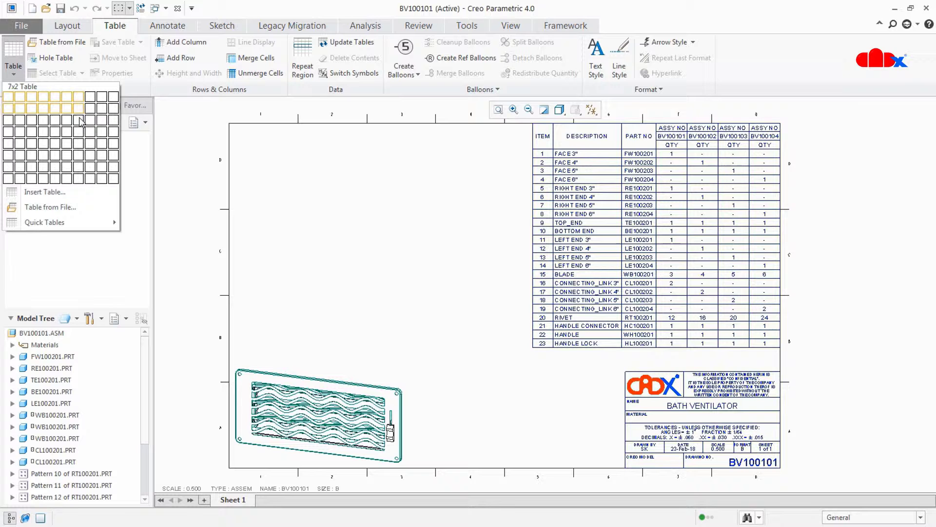
left_click(80, 133)
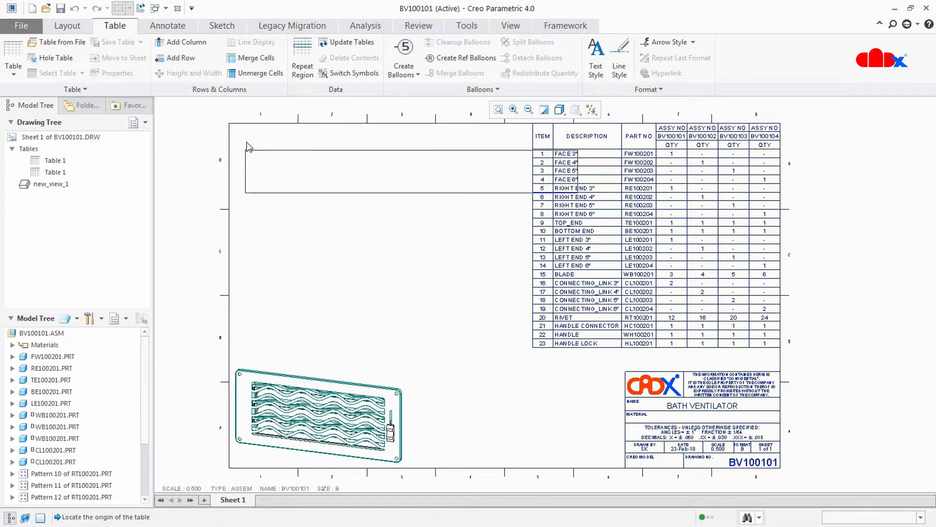
left_click(238, 132)
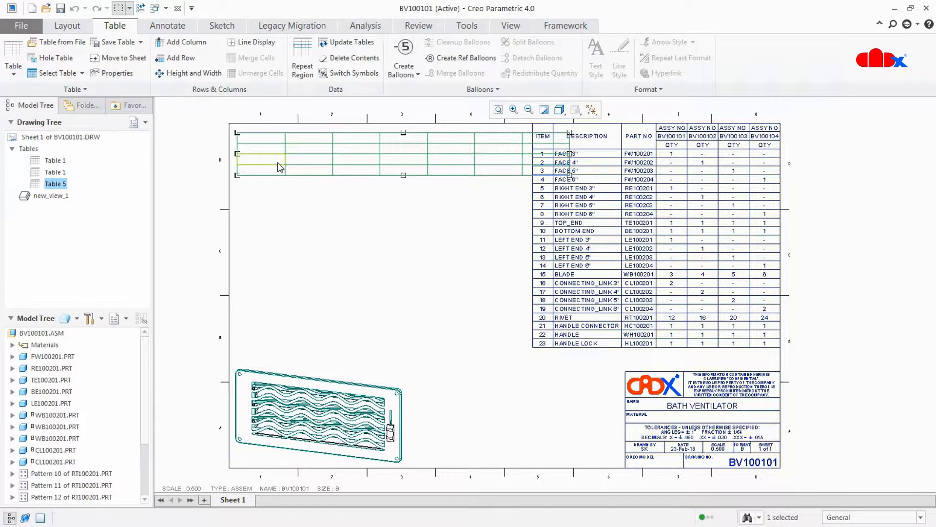
Narrow the new table's columns to 1.000 width and zoom in on it.
right_click(280, 168)
left_click(322, 248)
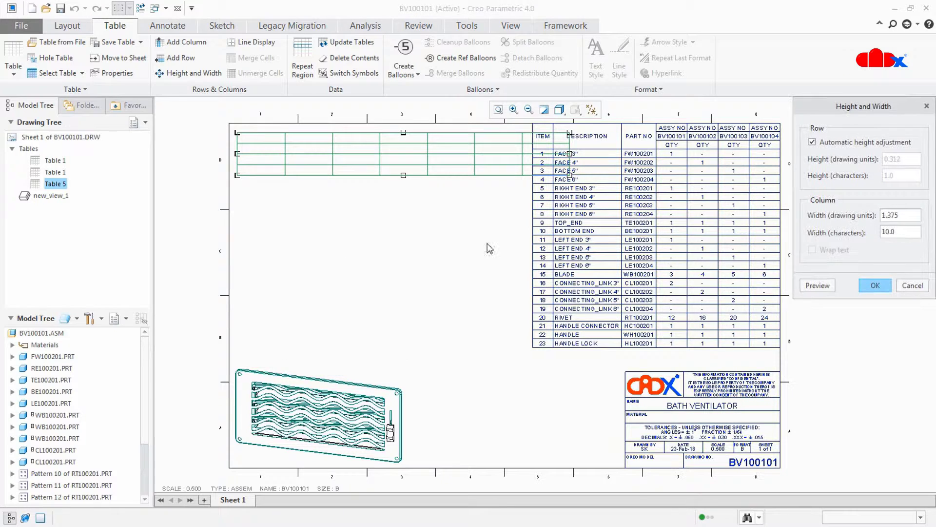
left_click_drag(906, 215, 865, 218)
left_click(818, 285)
left_click(862, 287)
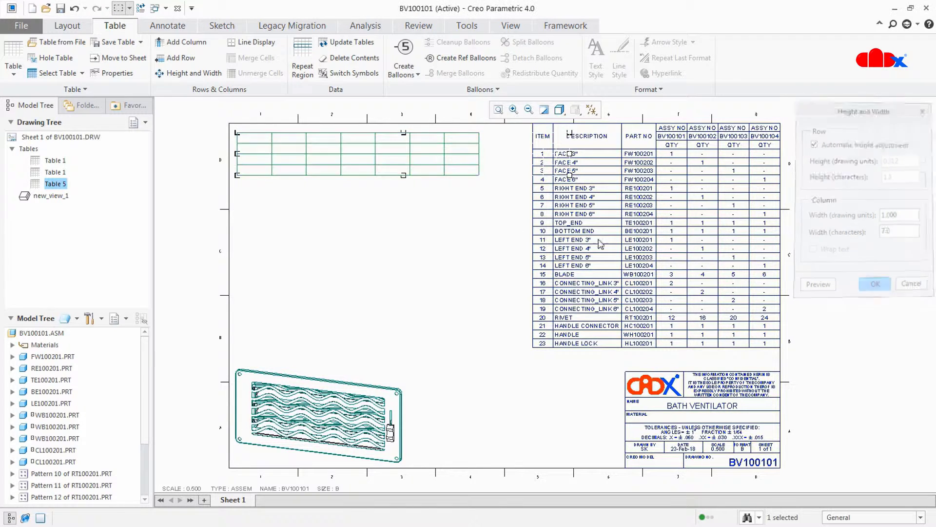
scroll(370, 194, "up", 3)
middle_click_drag(367, 189, 483, 316, "ctrl")
Merge the top header cells of the first three table columns.
left_click(251, 58)
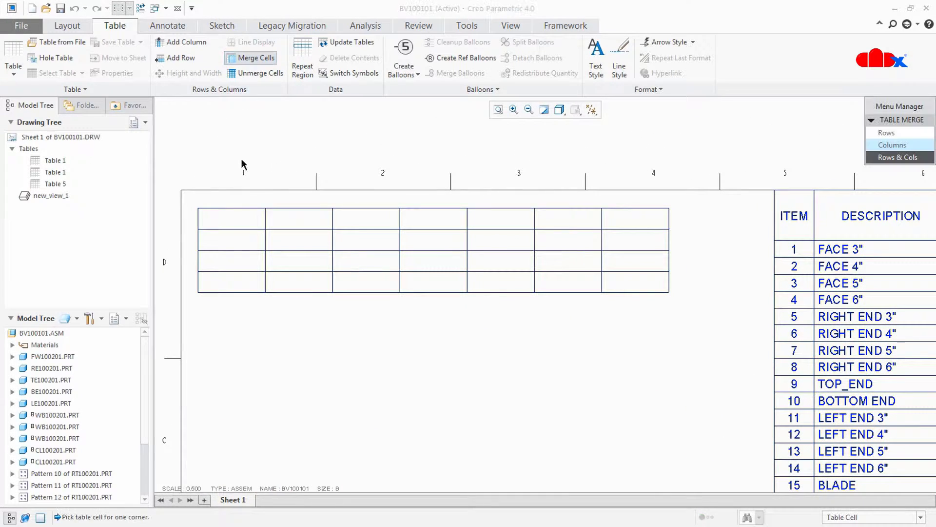
left_click(233, 220)
left_click(292, 257)
left_click(368, 236)
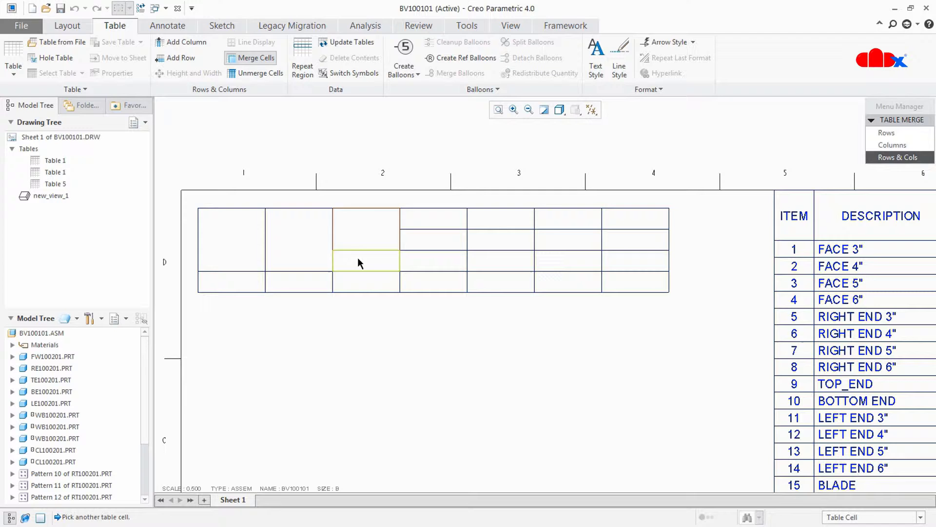
left_click(358, 263)
Widen the second column to a width of 2.
scroll(433, 333, "down", 3)
right_click(324, 318)
left_click(385, 331)
type("2")
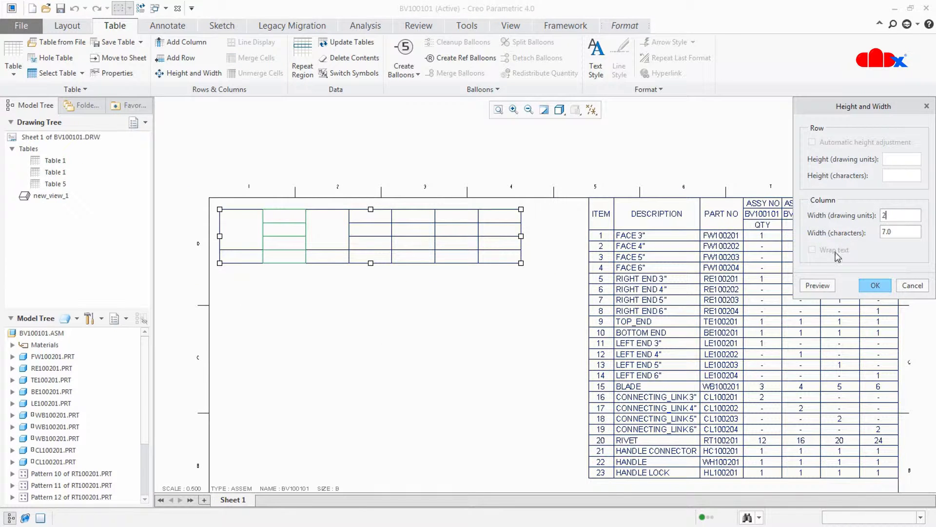
left_click(875, 285)
Enter headers ITEM, DESCRIPTION, PART NO, ASM NO, BV100101 and QTY.
double_click(255, 236)
type("ITEM")
key("Tab")
type("DE")
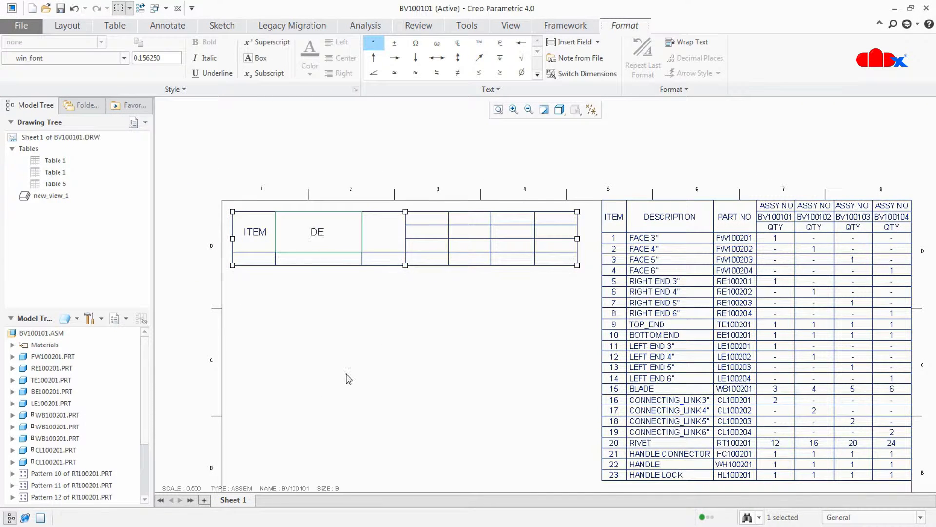
type("SCRIPTION")
key("Tab")
type("P")
key("Tab")
type("ASM NO")
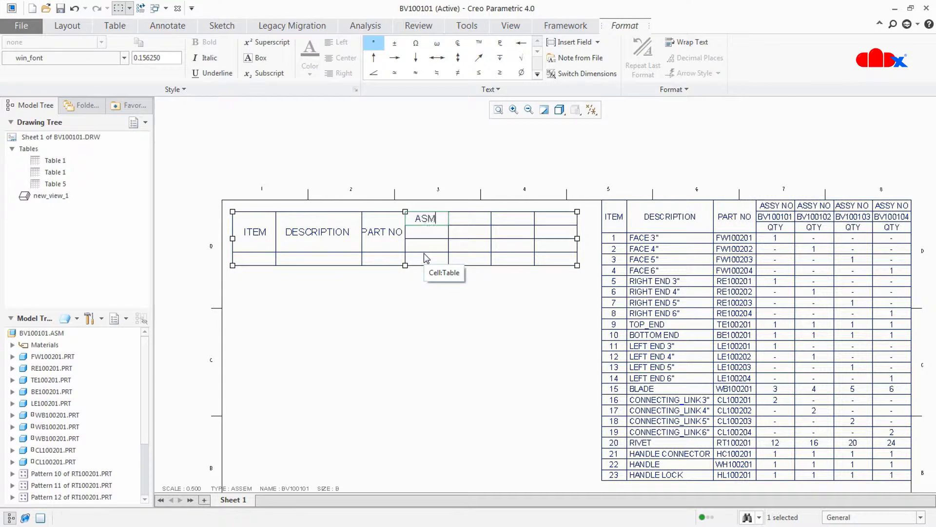
left_click(433, 238)
type("BV100101")
left_click(412, 247)
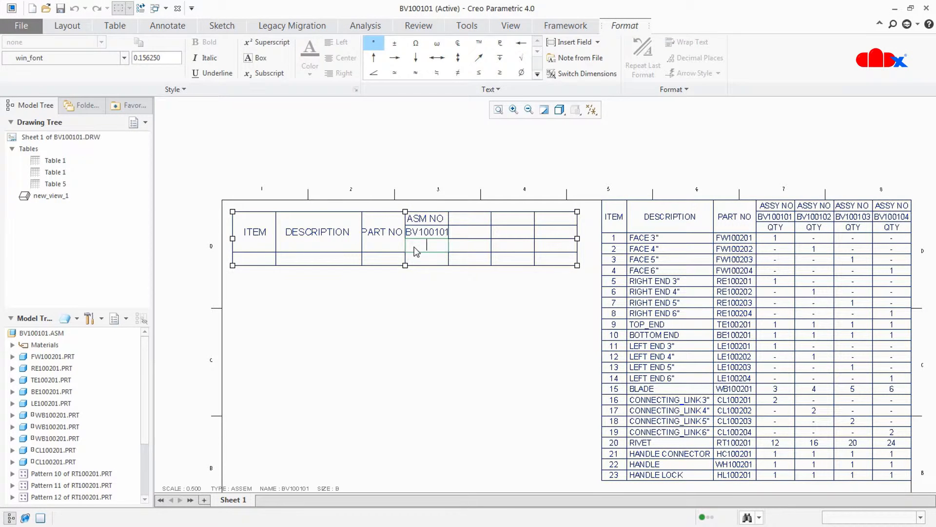
type("QTY")
left_click(439, 339)
Move the table to the border's top-left corner and widen columns 3 to 7.
left_click_drag(232, 210, 222, 200)
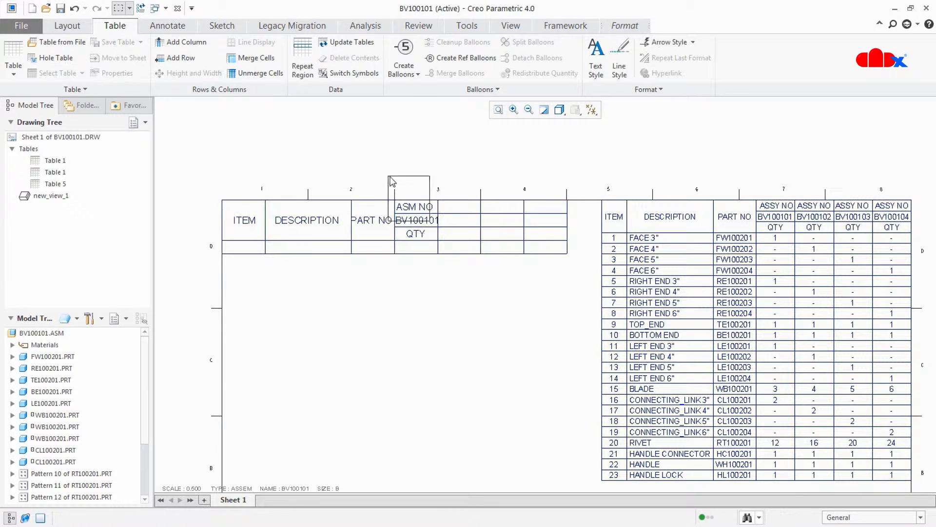
left_click_drag(349, 166, 583, 334)
right_click(584, 335)
left_click(614, 375)
left_click(823, 286)
left_click(875, 286)
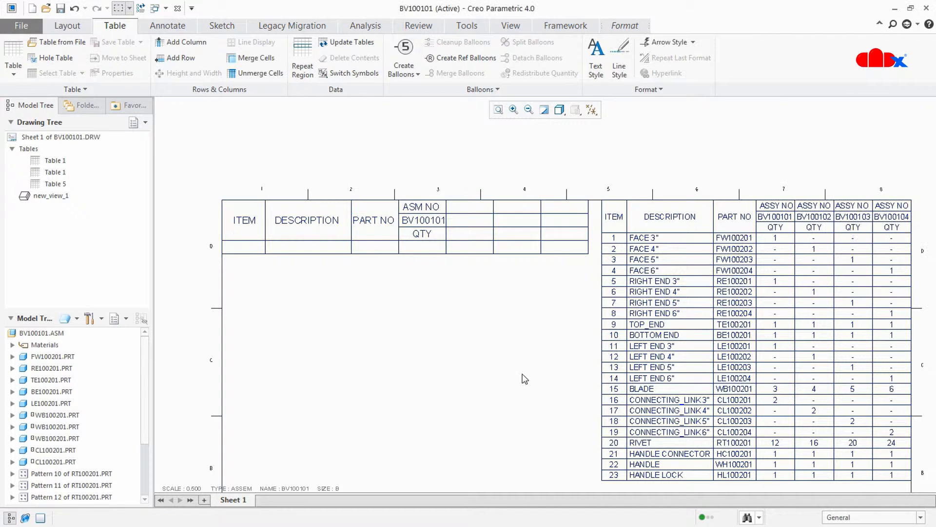
Repeat ASM NO over the remaining columns and label them BV100102, BV100103 and BV100104.
double_click(420, 209)
left_click(465, 209)
key("ctrl+v")
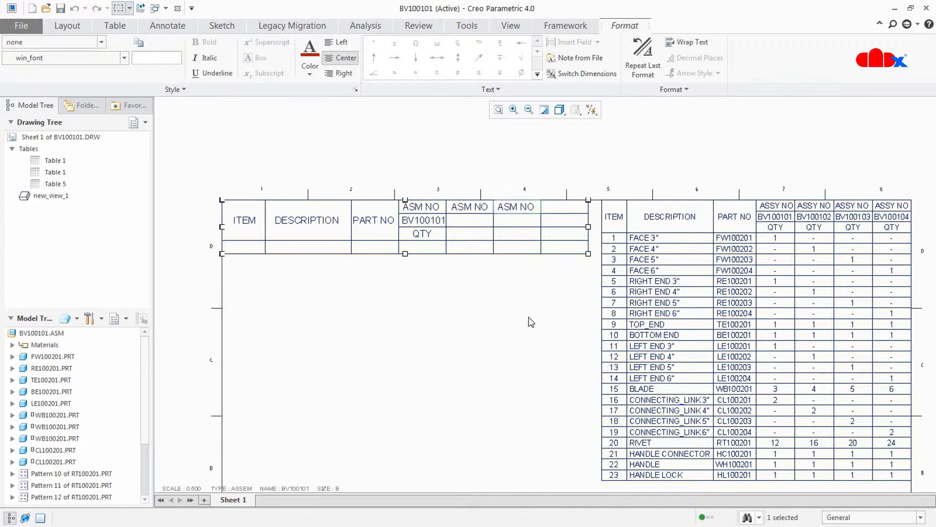
left_click(529, 320)
double_click(442, 222)
double_click(470, 220)
type("BV100102")
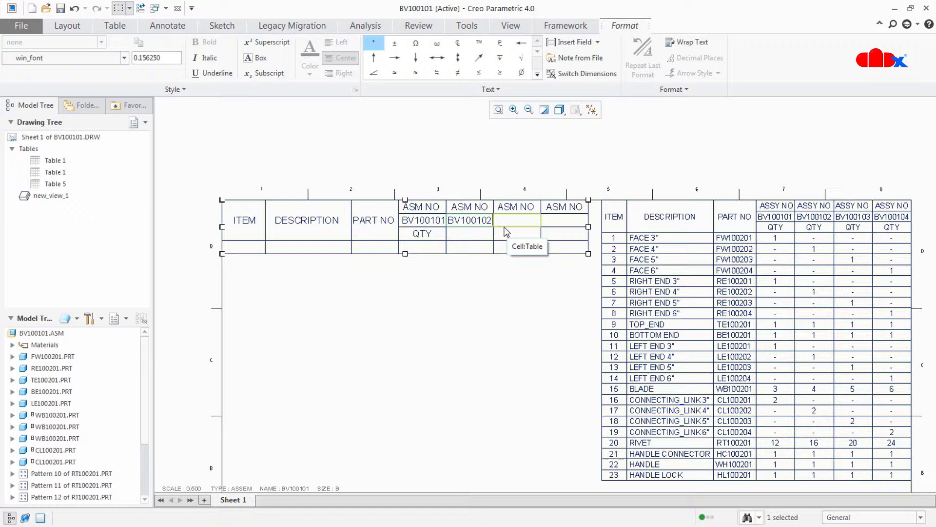
left_click(520, 301)
double_click(517, 220)
type("BV100103")
double_click(565, 220)
type("BV100104")
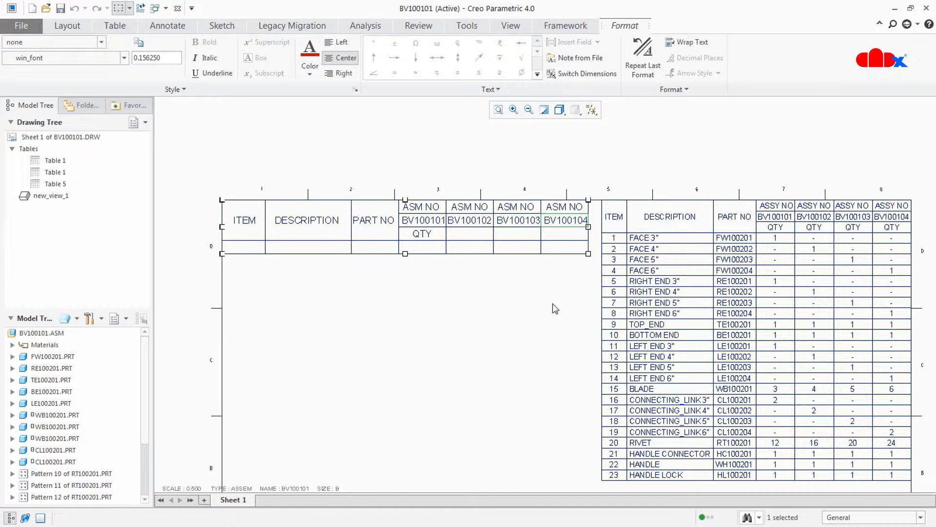
Copy the QTY header into the remaining three quantity columns.
left_click(421, 233)
key("ctrl+c")
left_click(469, 234)
key("ctrl+v")
double_click(517, 234)
key("ctrl+v")
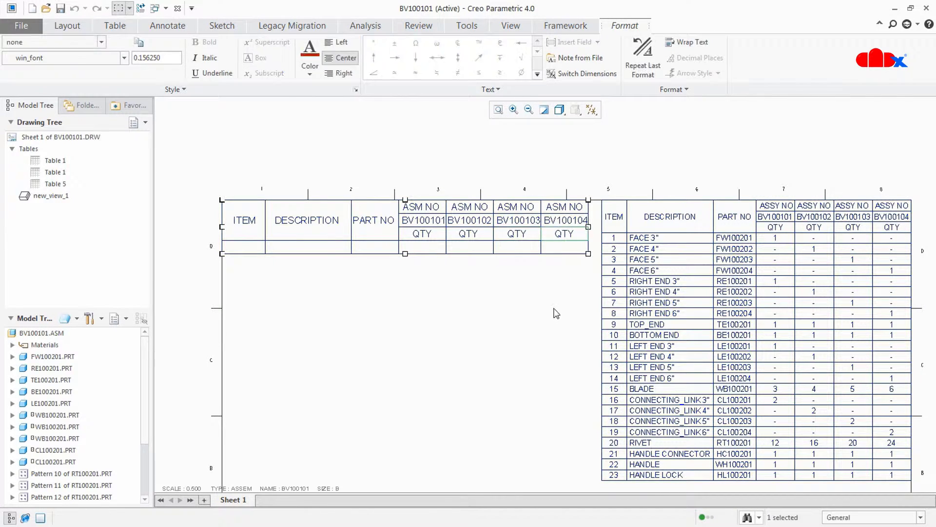
left_click(546, 306)
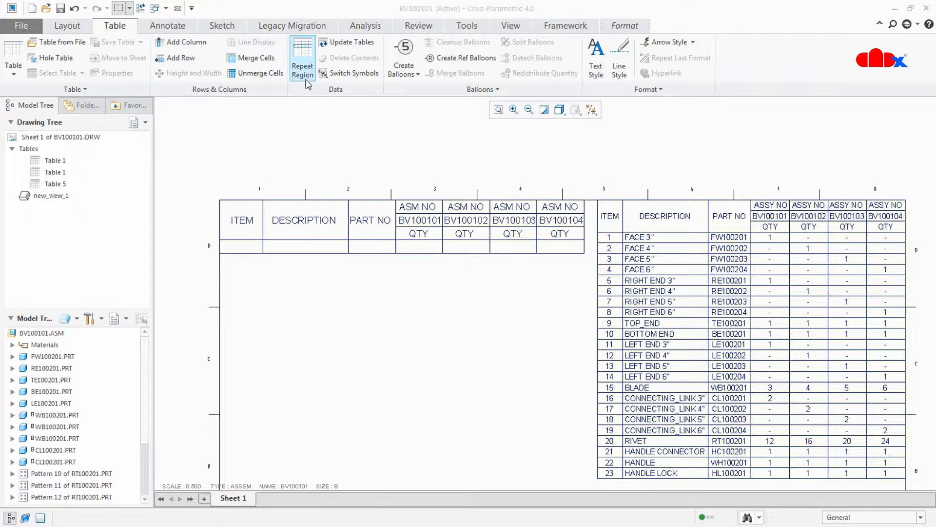
Add a repeat region spanning the table's data row from ITEM to the last QTY cell.
left_click(302, 63)
left_click(873, 139)
left_click(243, 247)
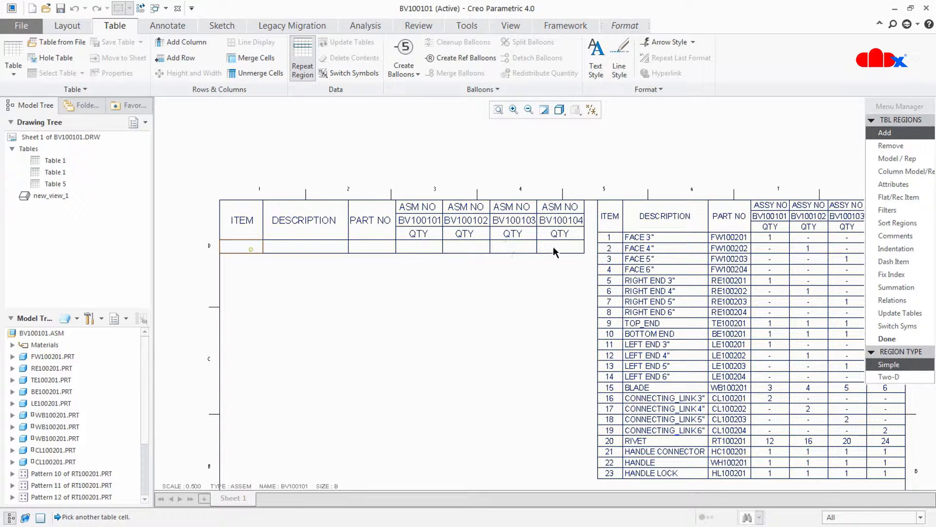
left_click(559, 247)
middle_click(426, 354)
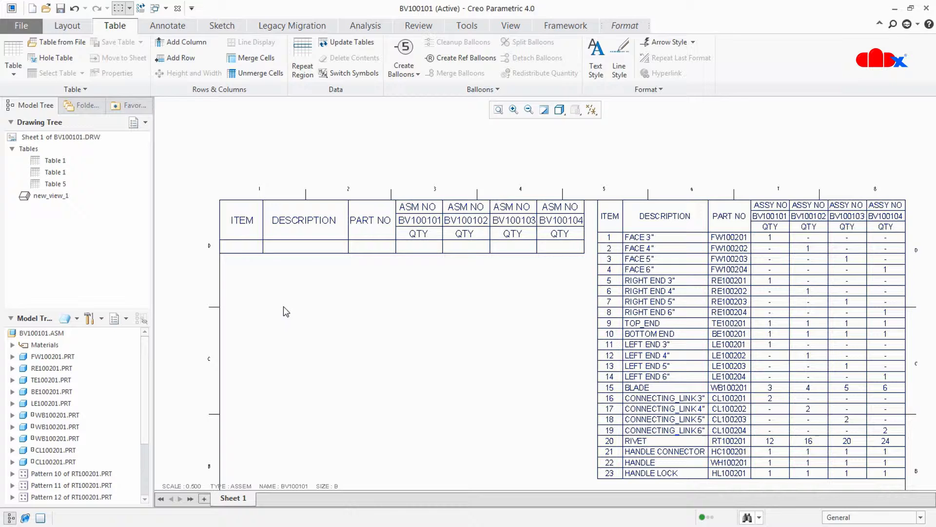
Assign rpt.index, asm.mbr.DESCRIPTION and asm.mbr.name to the ITEM, DESCRIPTION and PART NO cells.
double_click(242, 247)
left_click(422, 286)
left_click(422, 192)
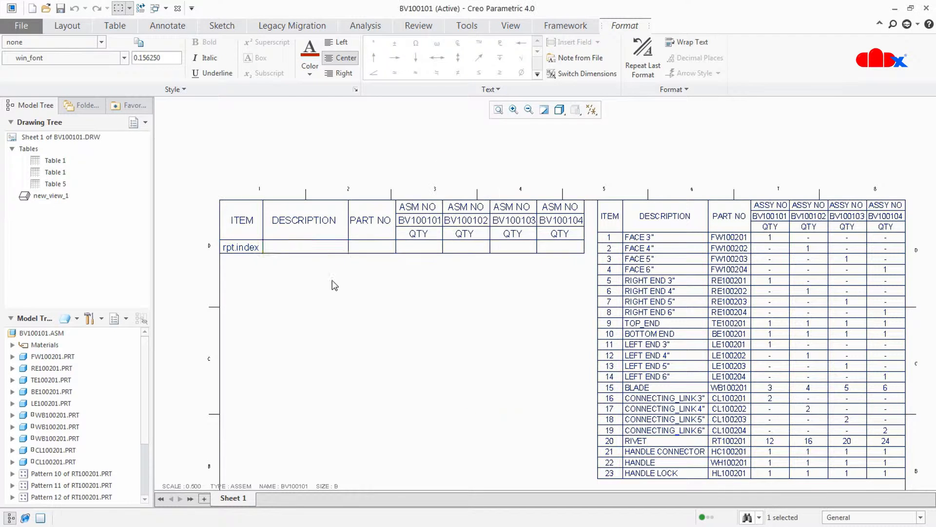
double_click(320, 246)
left_click(422, 181)
left_click(425, 212)
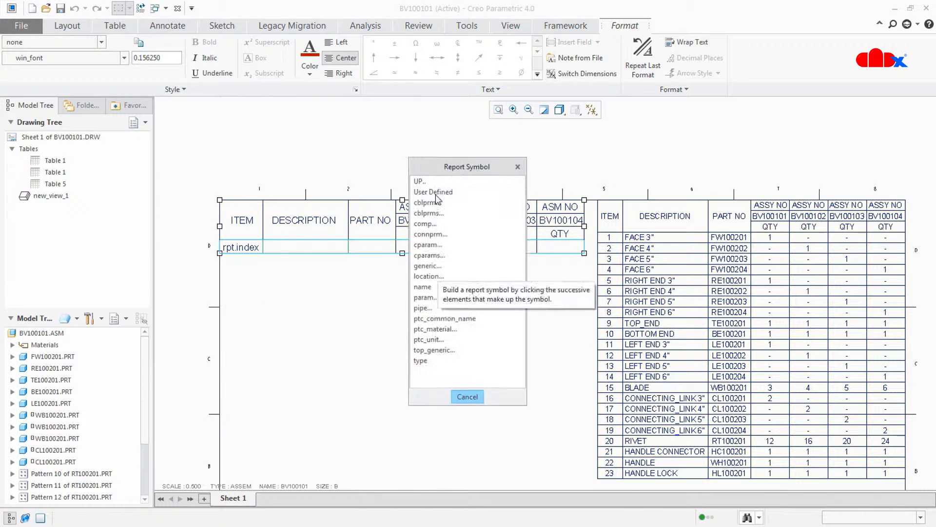
left_click(436, 200)
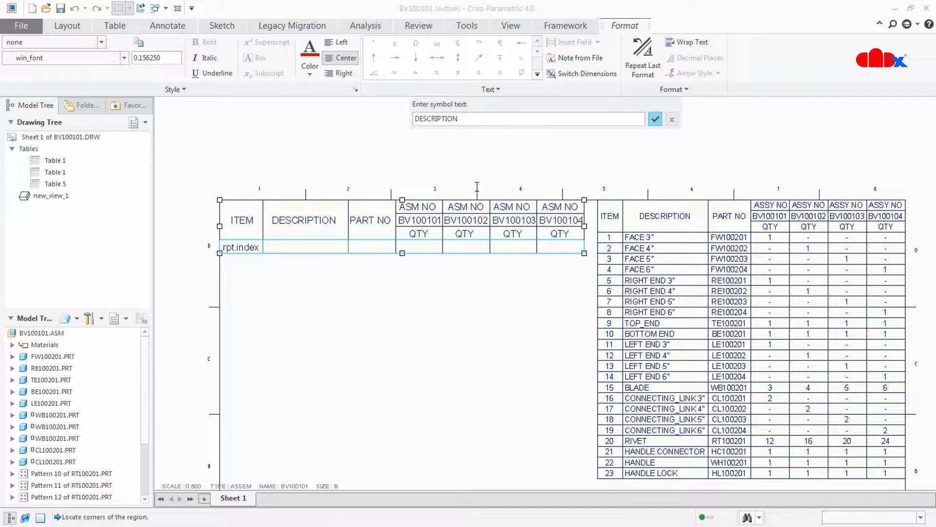
left_click(655, 118)
double_click(372, 247)
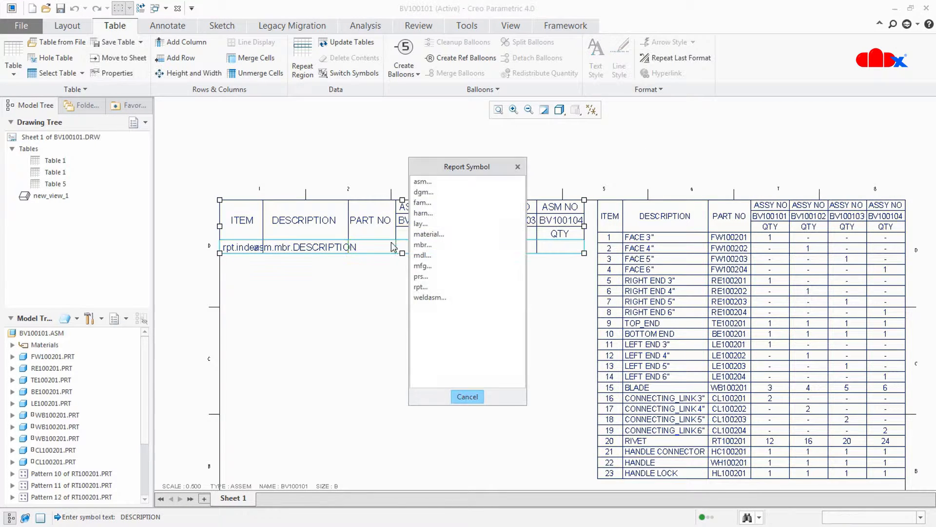
left_click(424, 192)
left_click(438, 286)
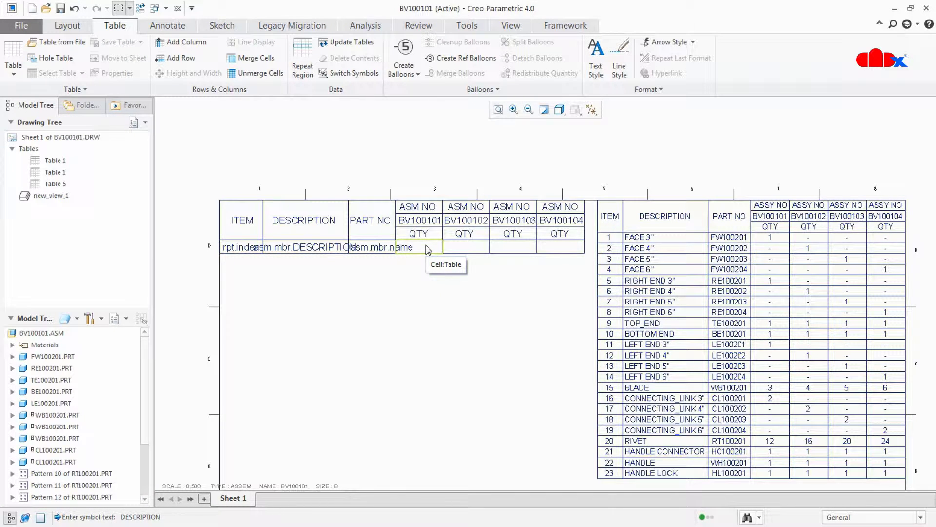
Assign rpt.qty to all four QTY cells.
double_click(427, 250)
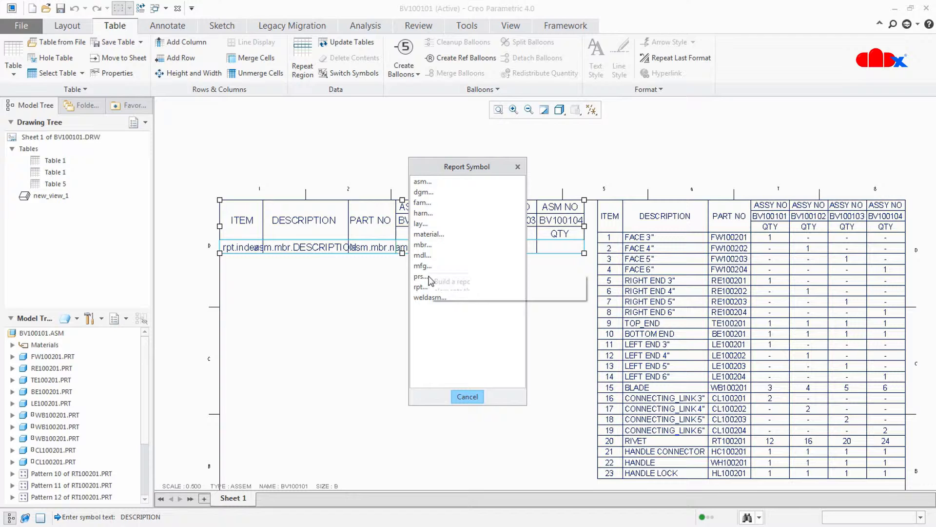
left_click(427, 287)
left_click(424, 213)
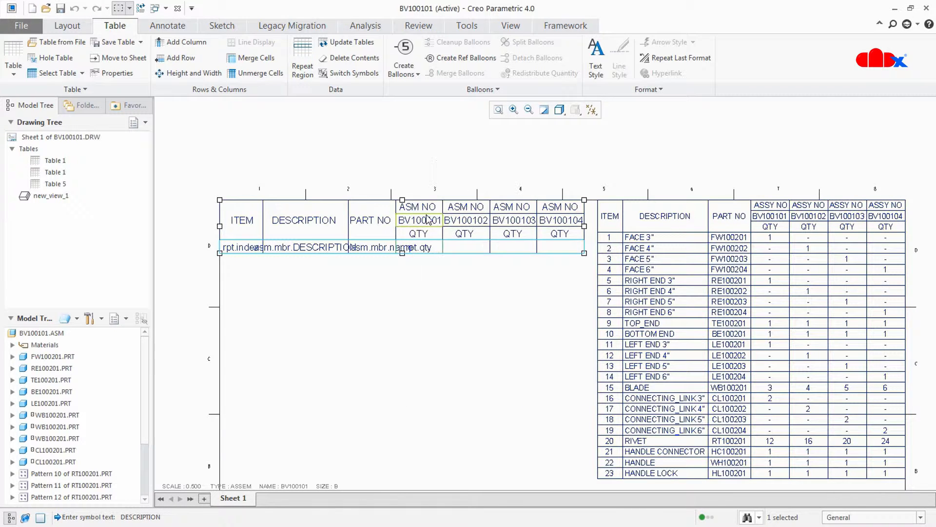
double_click(456, 251)
left_click(437, 287)
left_click(424, 214)
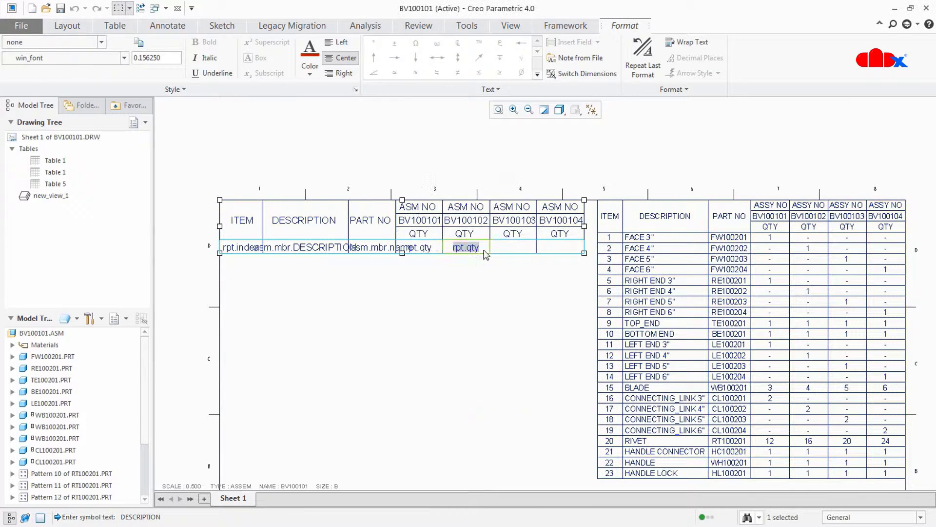
double_click(488, 250)
left_click(430, 287)
left_click(425, 214)
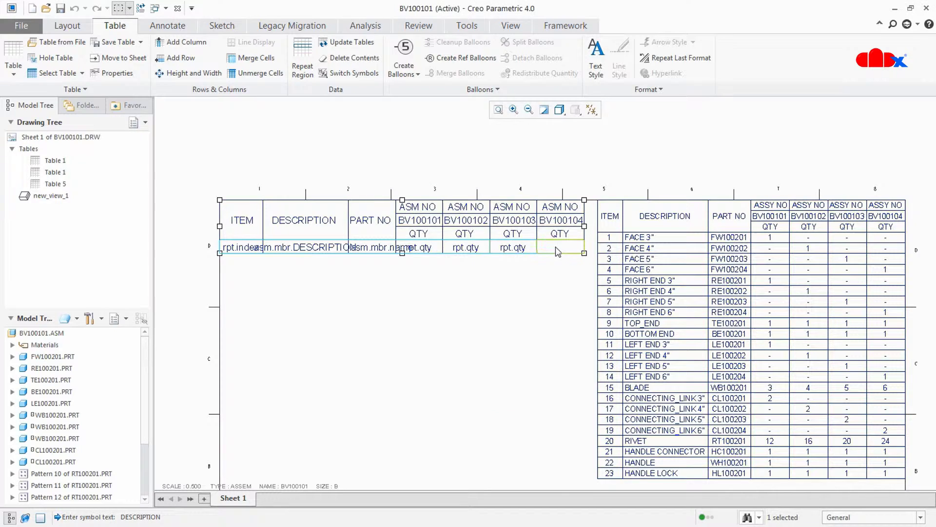
double_click(560, 248)
left_click(430, 287)
left_click(424, 213)
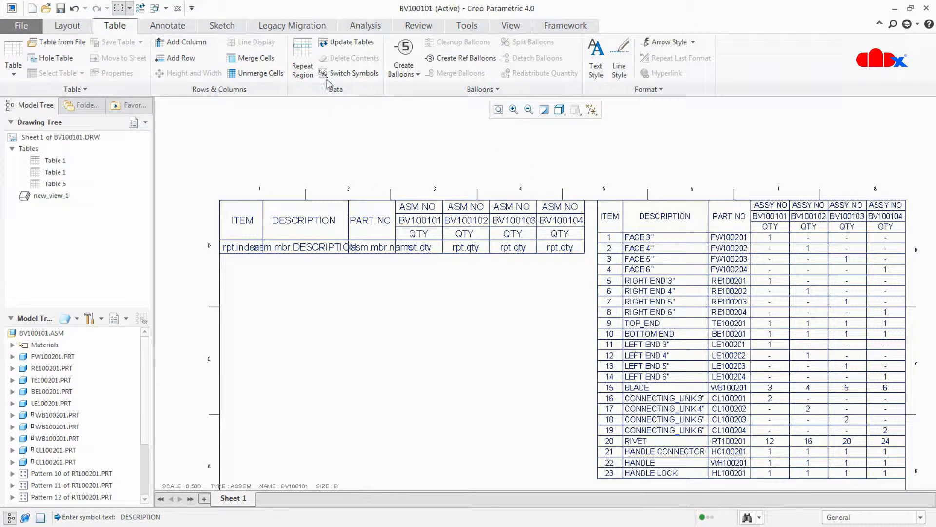
Update the tables to show actual BOM values, items 1–25.
left_click(341, 74)
left_click(341, 74)
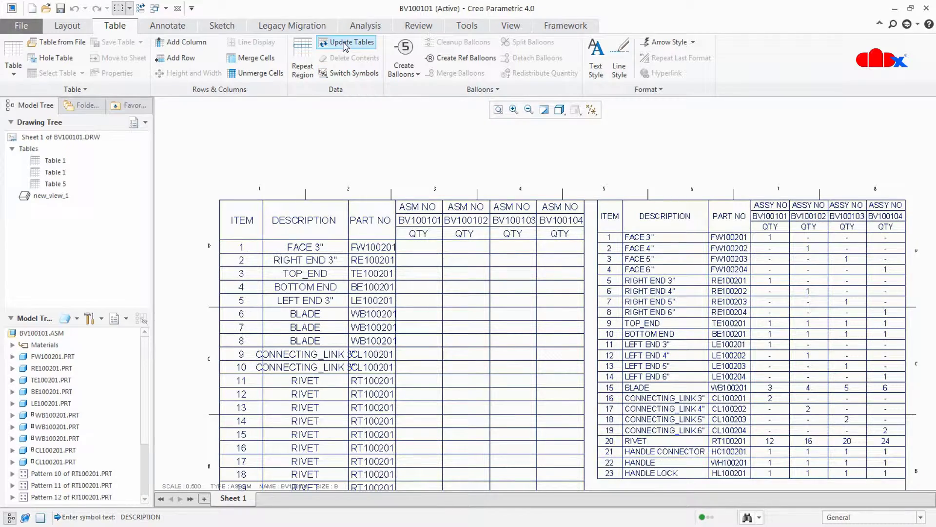
left_click(348, 42)
Set the table's repeat region attribute to No Duplicates so each part appears once.
scroll(350, 133, "down", 2)
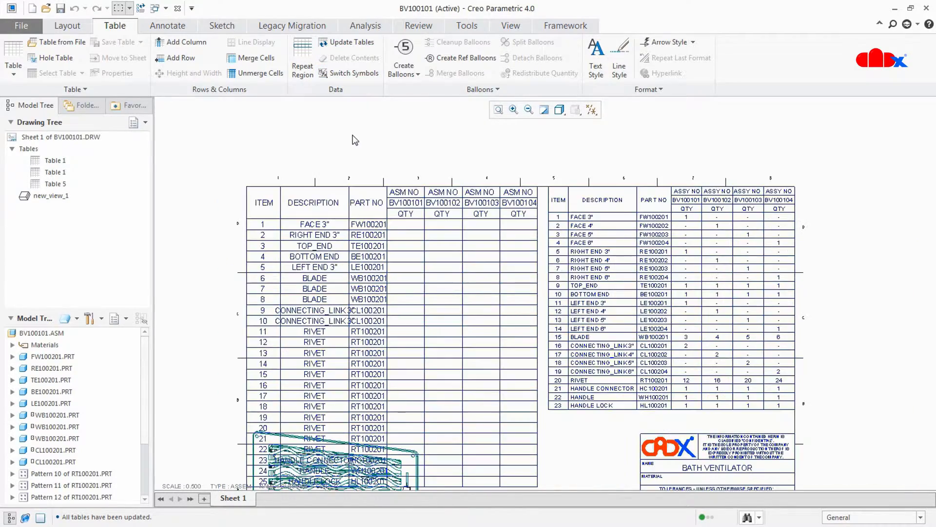
mouse_move(387, 162)
middle_mouse_down()
mouse_move(405, 79)
mouse_move(399, 121)
middle_mouse_up()
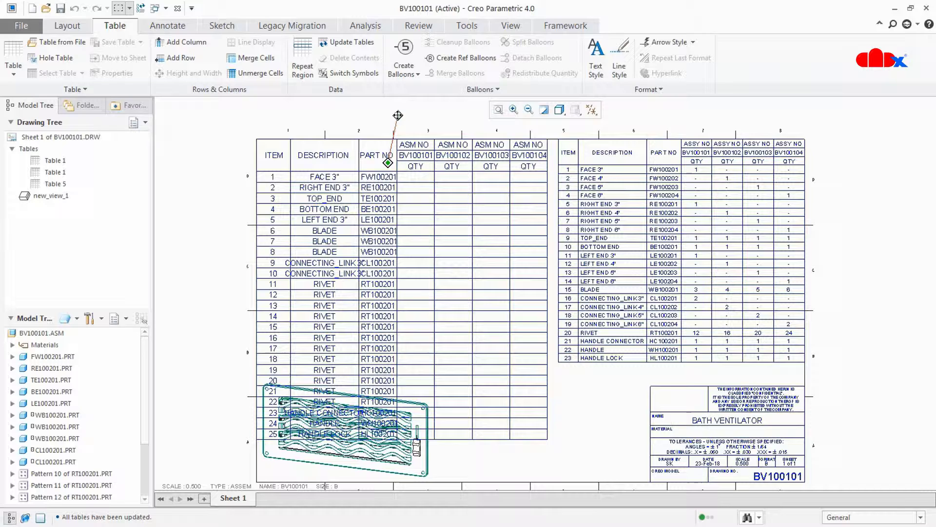
left_click(303, 58)
left_click(893, 184)
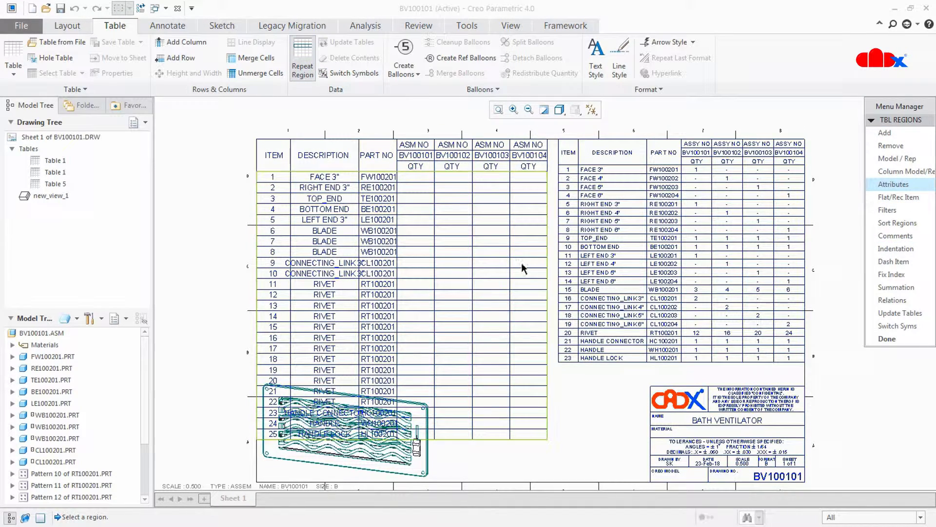
left_click(463, 256)
left_click(907, 172)
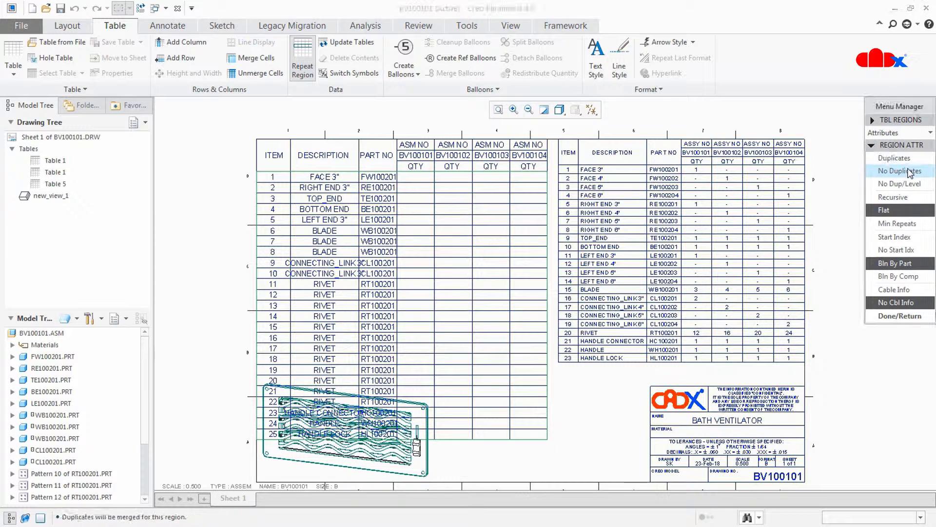
left_click(900, 316)
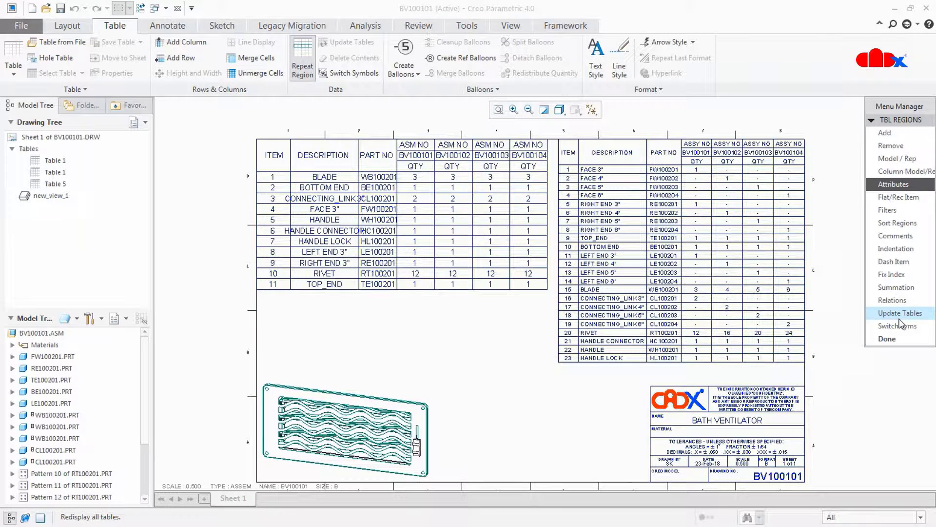
left_click(903, 341)
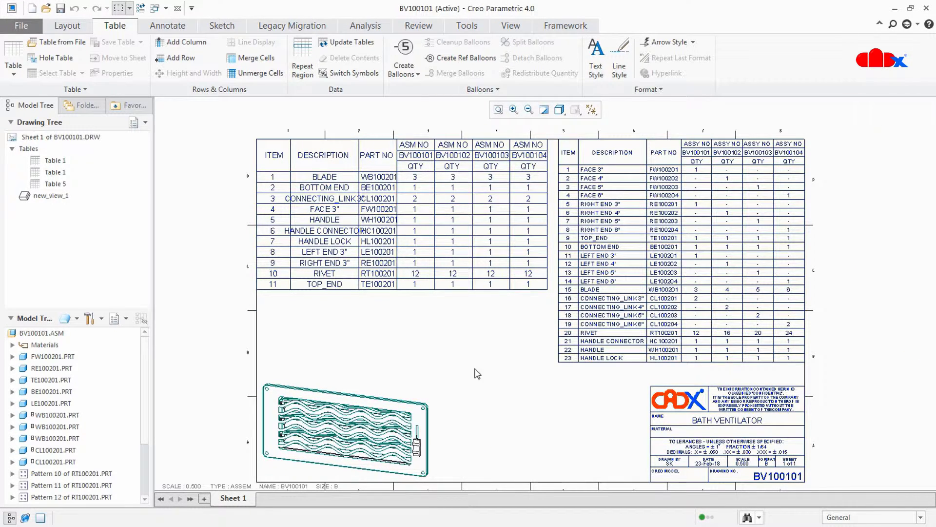
scroll(431, 306, "up", 3)
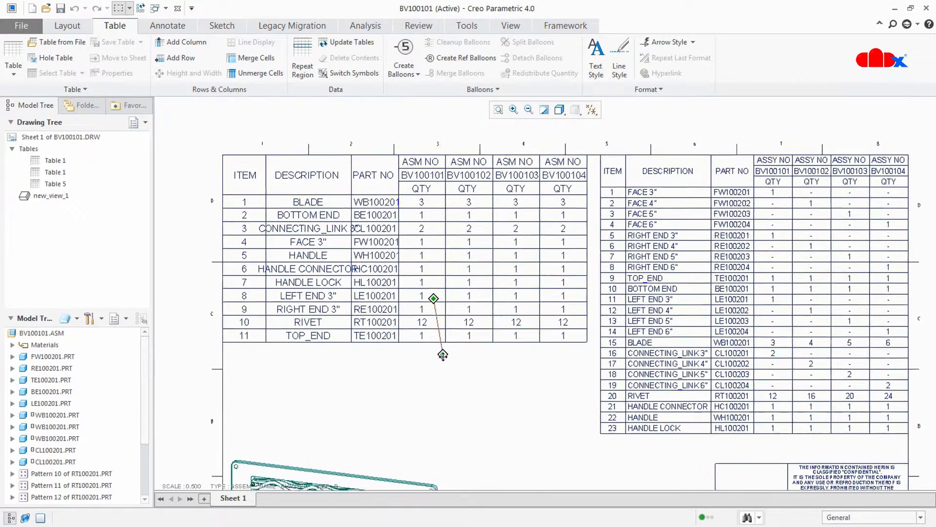
Narrow the ITEM column, widen DESCRIPTION, and set PART NO column width to 2.
left_click_drag(197, 157, 293, 372)
left_click(875, 286)
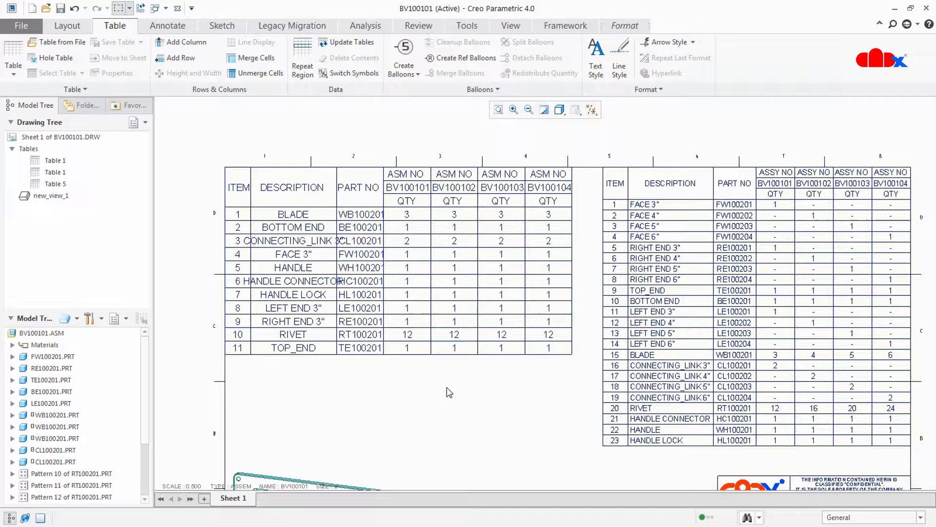
left_click_drag(247, 155, 347, 388)
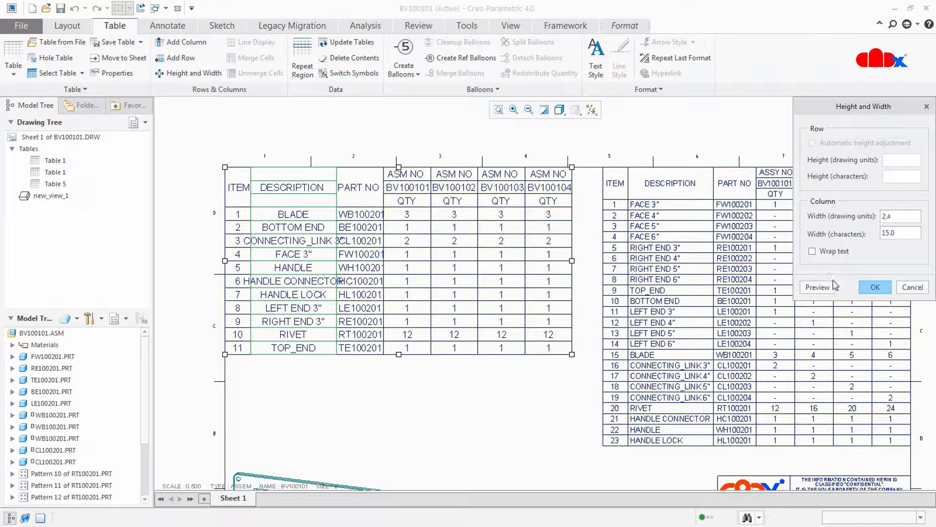
left_click(835, 285)
left_click(875, 287)
left_click_drag(350, 132, 414, 365)
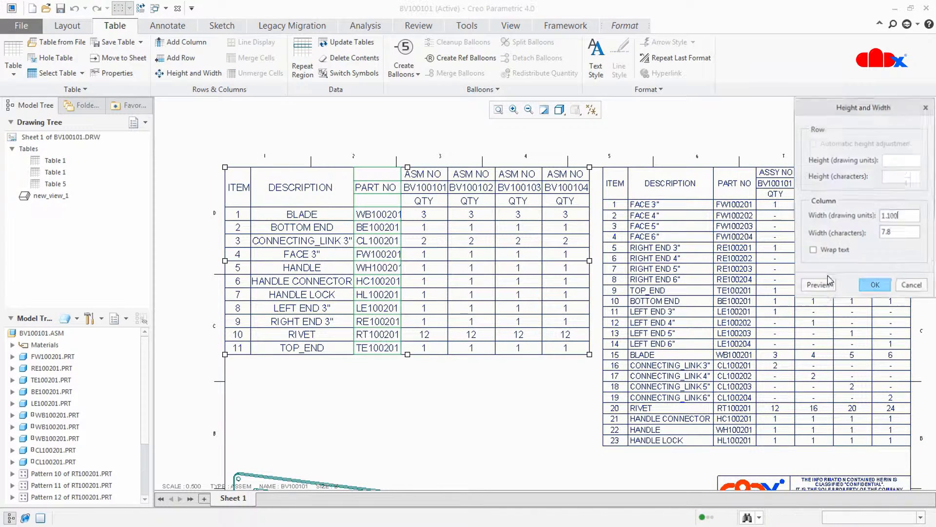
key("BackSpace")
key("BackSpace")
key("BackSpace")
type("2")
left_click(829, 284)
left_click(876, 284)
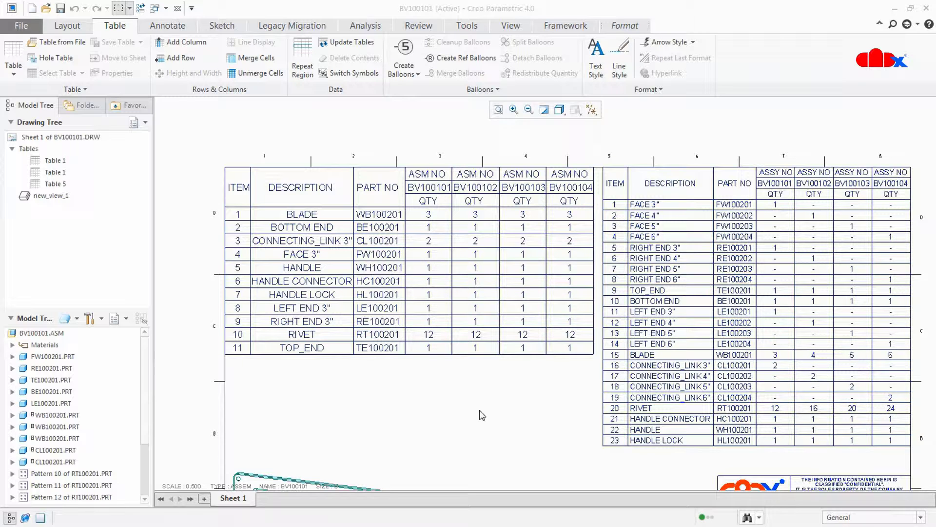
In Repeat Region, show report symbols and drive the BV100102 quantity column from the BV100102 instance assembly.
left_click(302, 58)
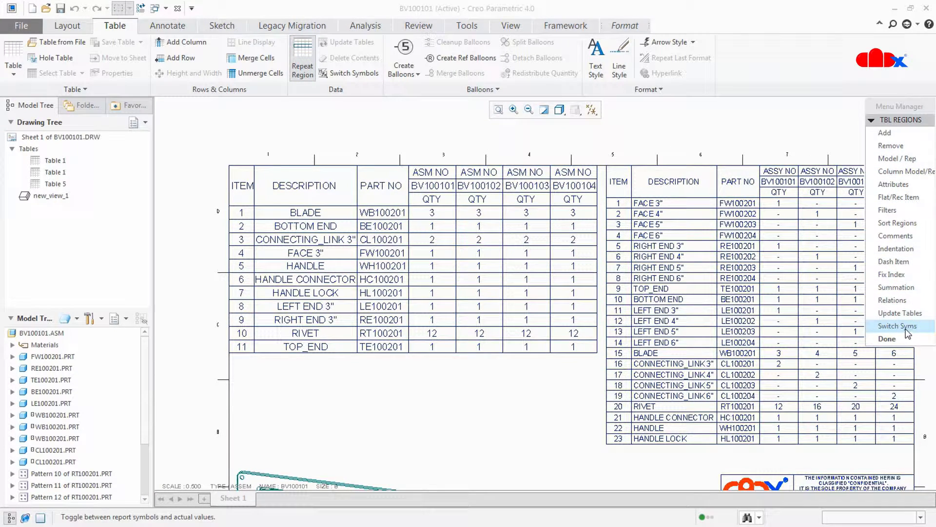
left_click(907, 326)
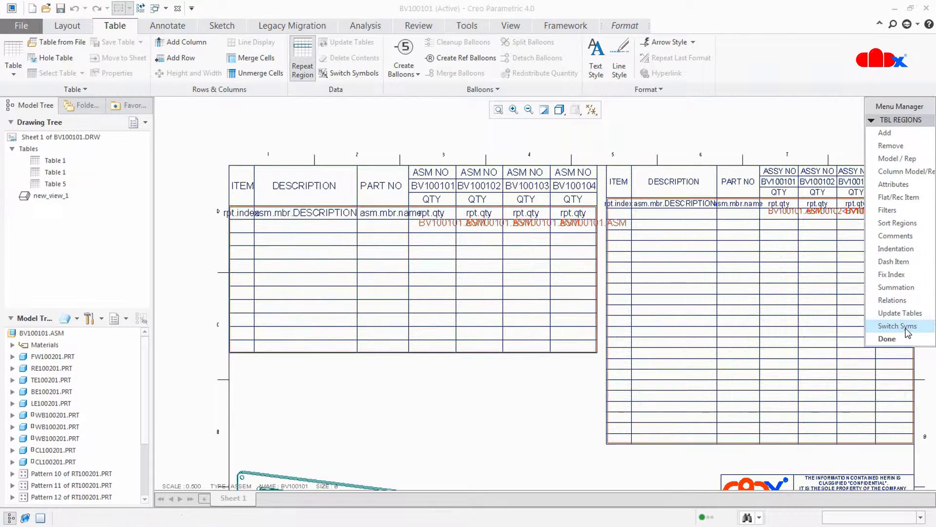
left_click(902, 171)
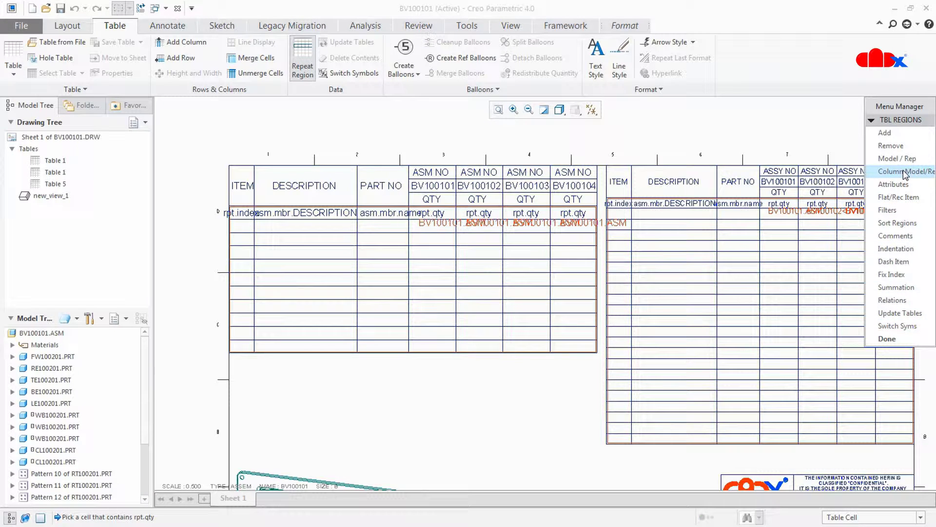
left_click(468, 215)
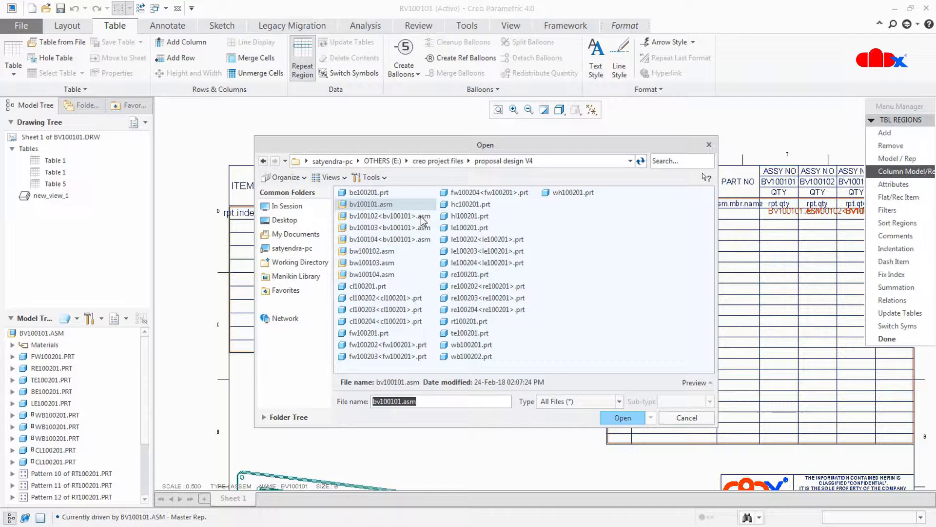
left_click(422, 216)
left_click(623, 417)
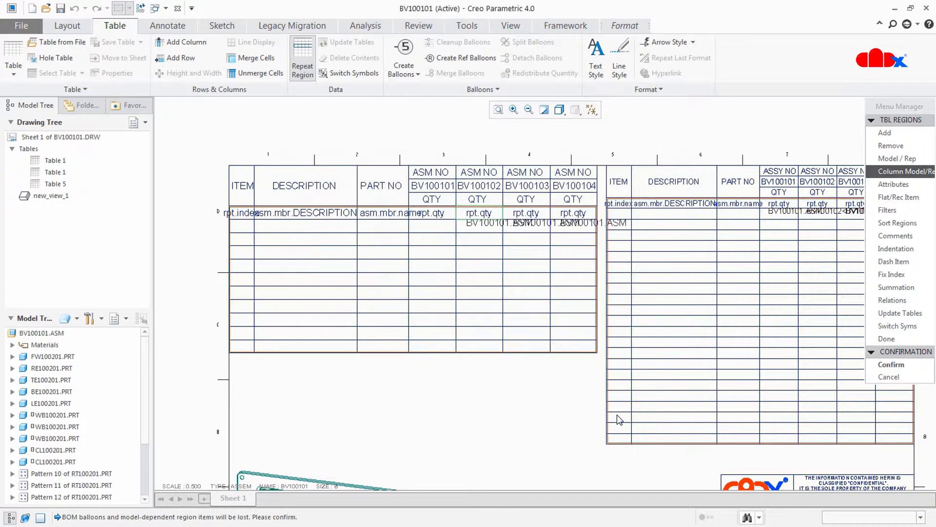
left_click(894, 367)
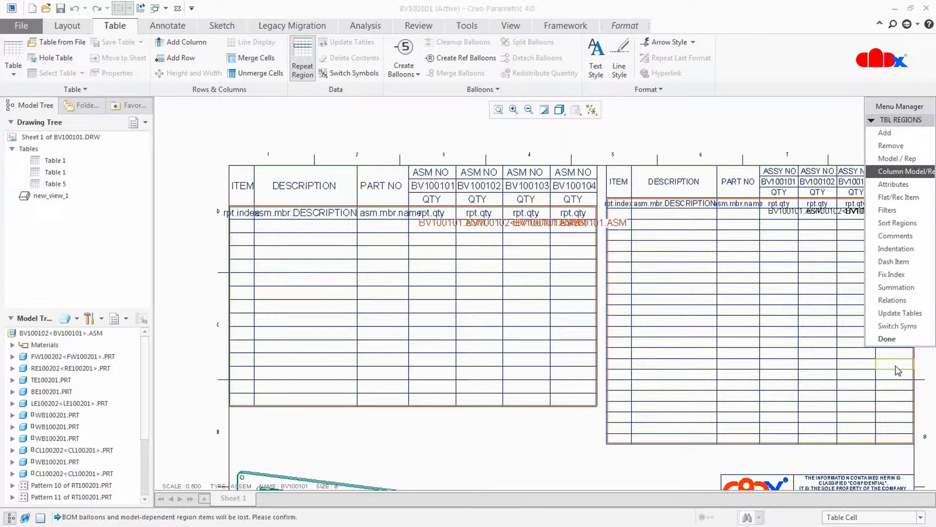
Drive the BV100103 quantity column from the BV100103 instance assembly.
left_click(903, 174)
left_click(531, 214)
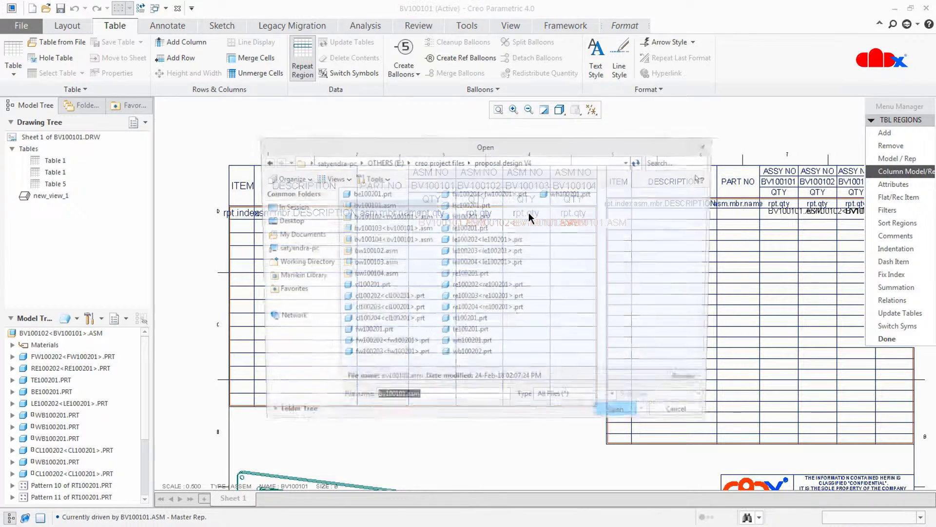
left_click(415, 228)
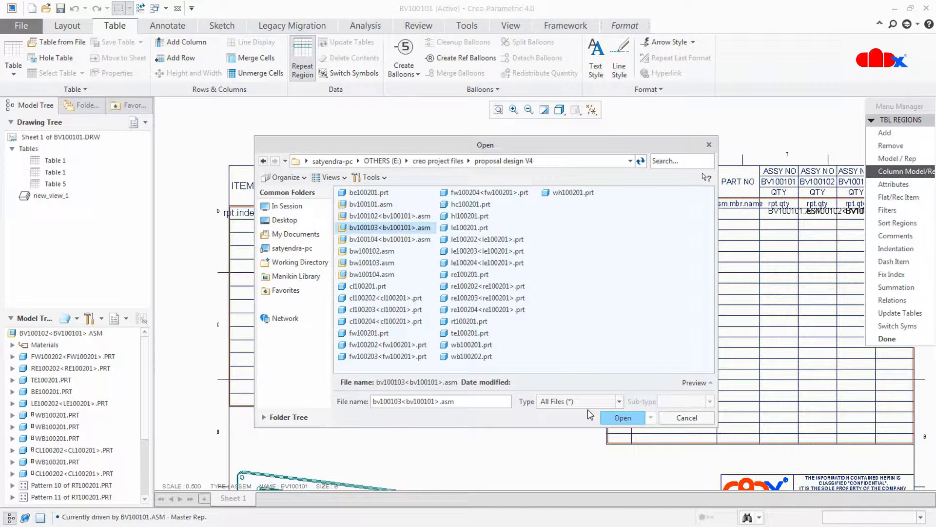
left_click(622, 417)
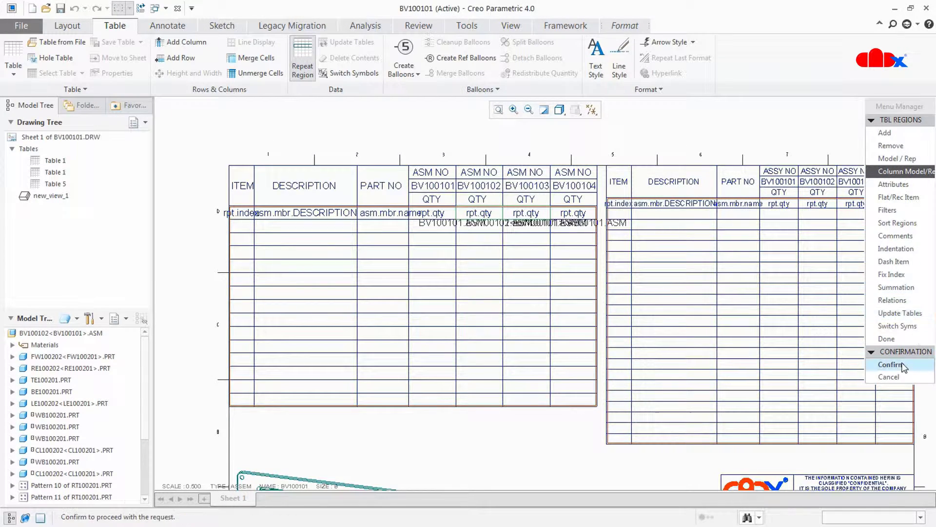
left_click(904, 365)
Drive the BV100104 quantity column from the BV100104 instance assembly and finish with Done.
left_click(907, 171)
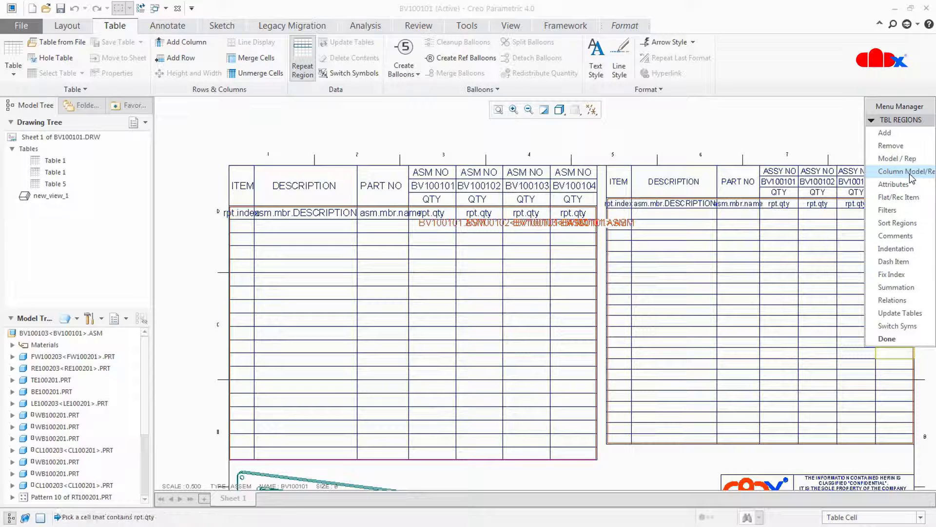
left_click(583, 218)
left_click(390, 239)
left_click(622, 417)
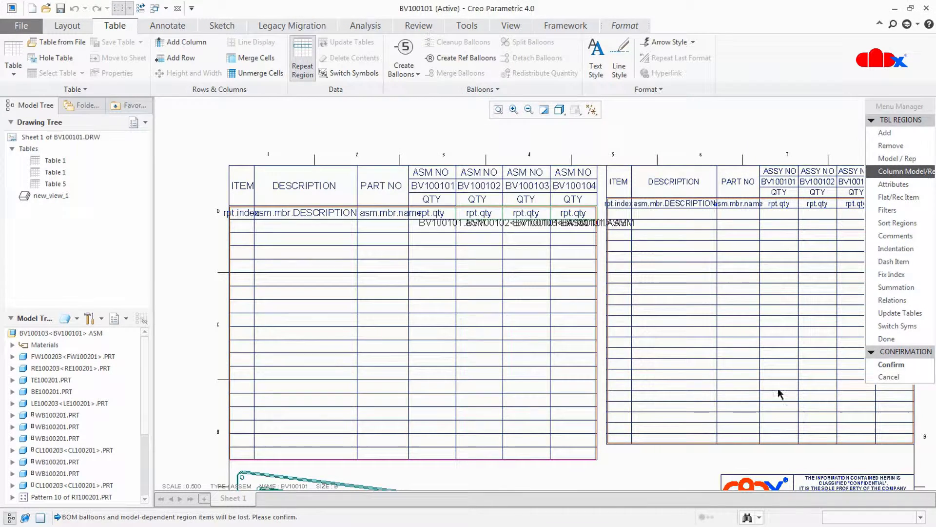
left_click(909, 366)
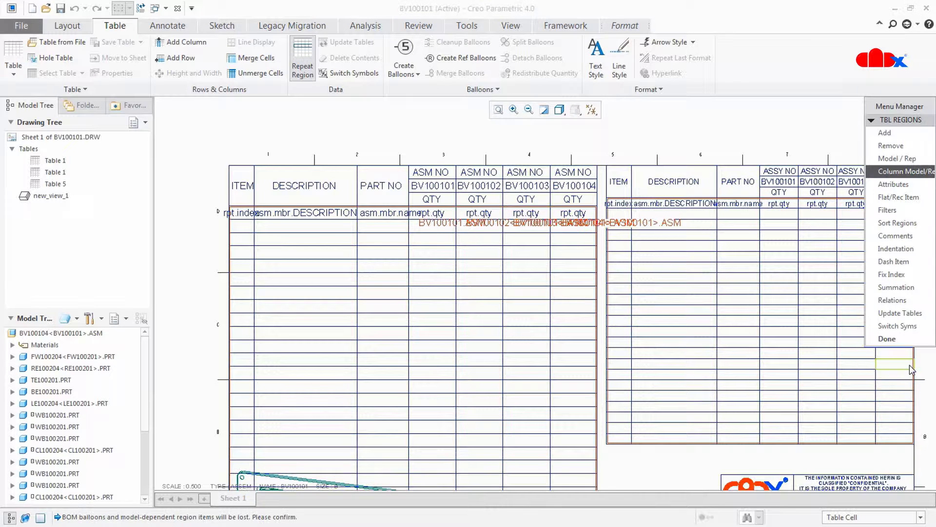
left_click(905, 339)
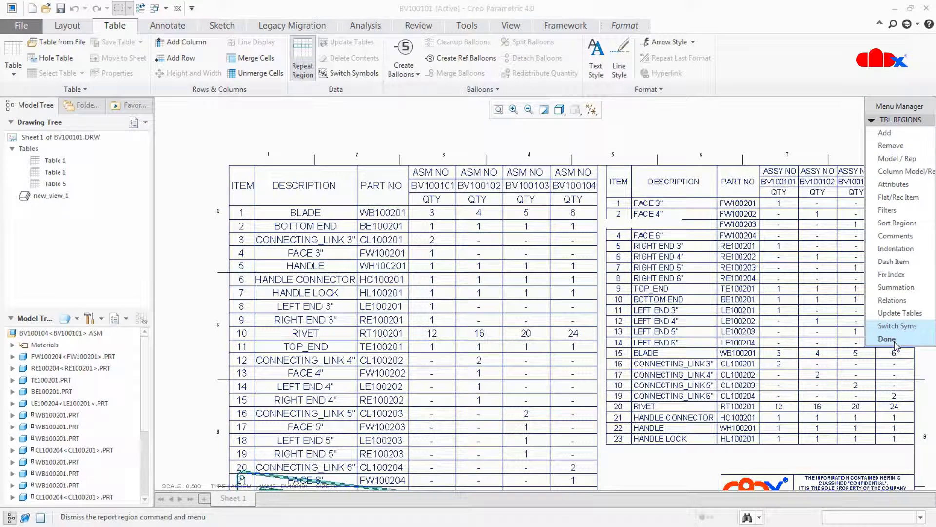
Change the drawing scale to 0.200 by entering .2 in the SCALE value.
mouse_move(627, 365)
middle_mouse_down()
mouse_move(661, 307)
mouse_move(674, 222)
middle_mouse_up()
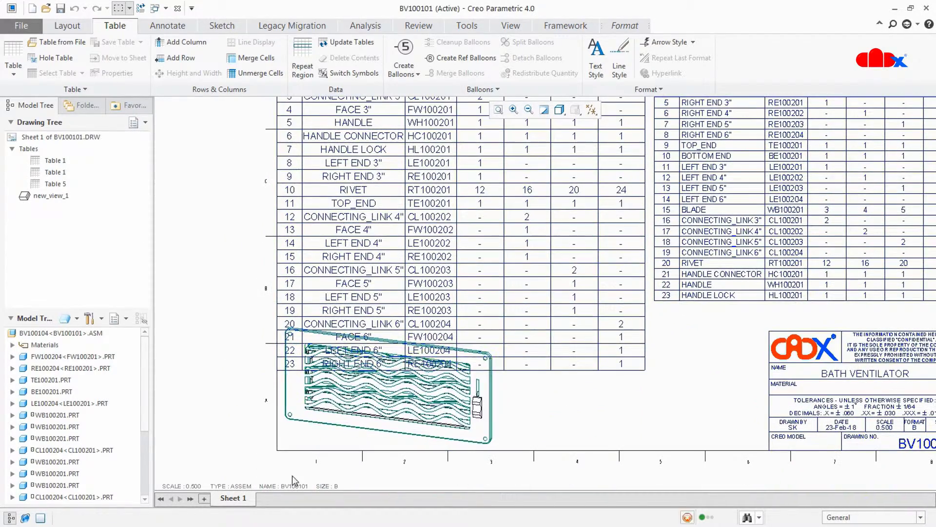
double_click(197, 486)
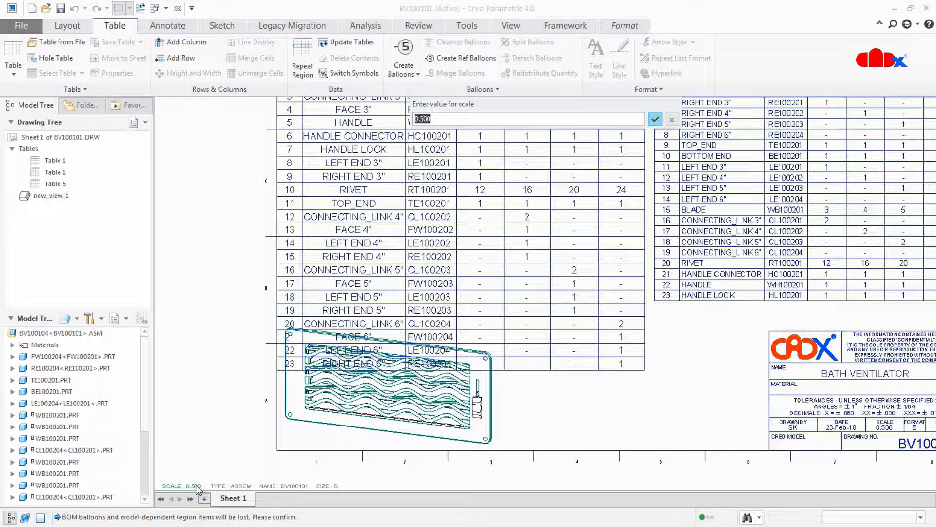
type(".2")
key("Return")
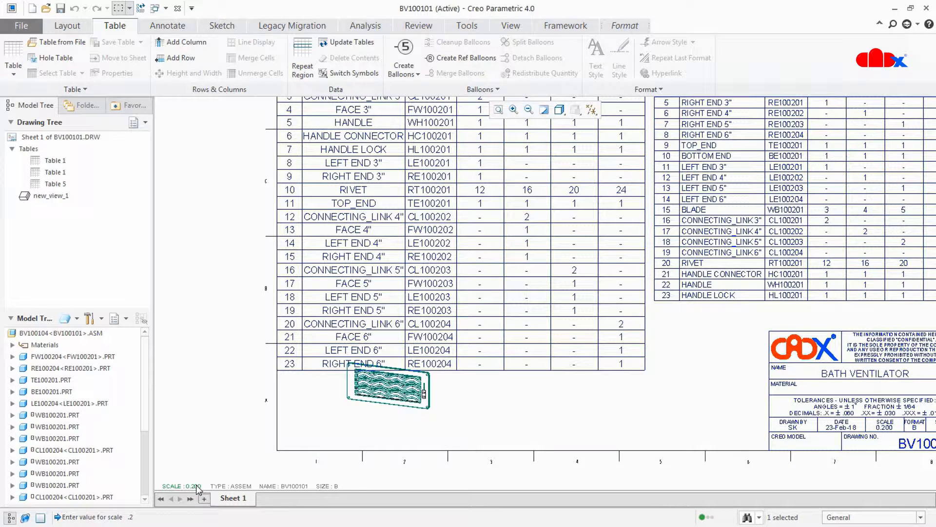
Move the shrunken assembly view lower on the sheet, beneath the BOM tables.
left_click(399, 413)
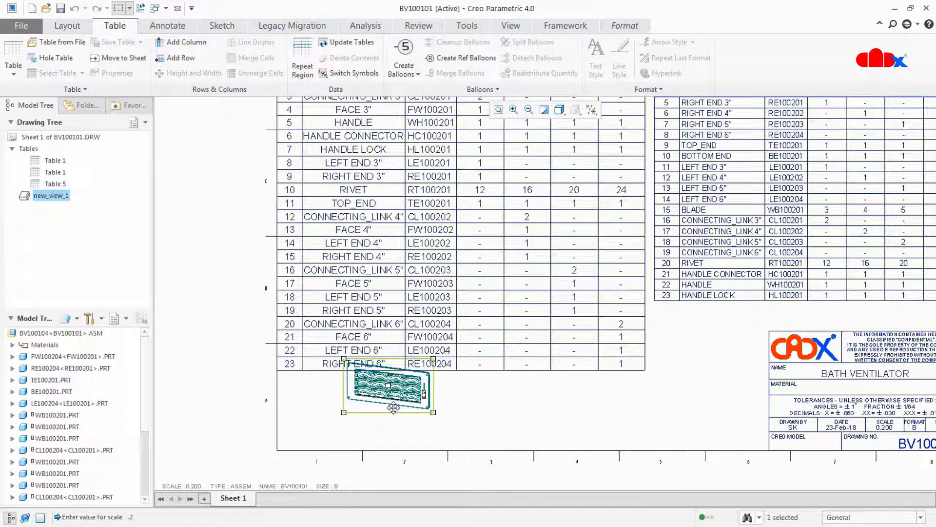
left_click_drag(394, 407, 393, 432)
left_click(481, 416)
middle_click_drag(609, 332, 580, 419)
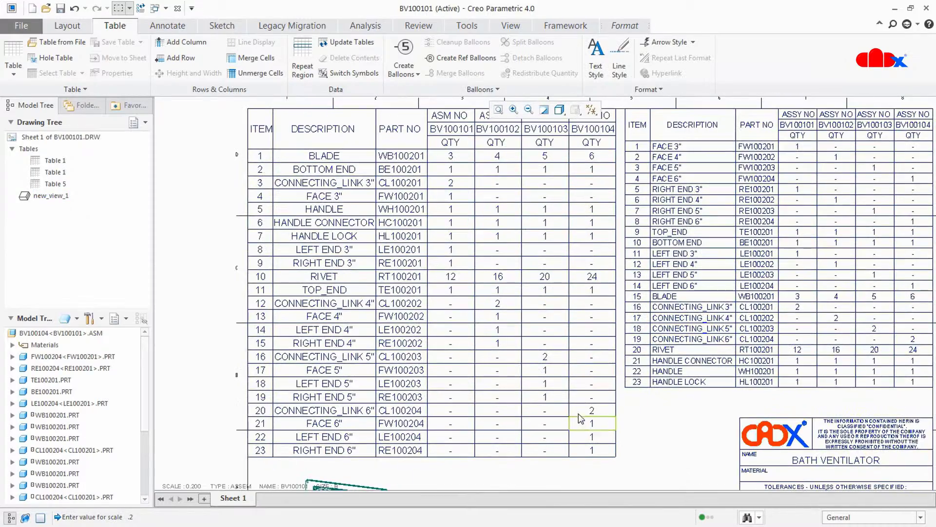
Regenerate both BOM tables with Repeat Region > Done so ASSY NO shows BV100101–BV100104.
middle_click_drag(575, 360, 554, 371)
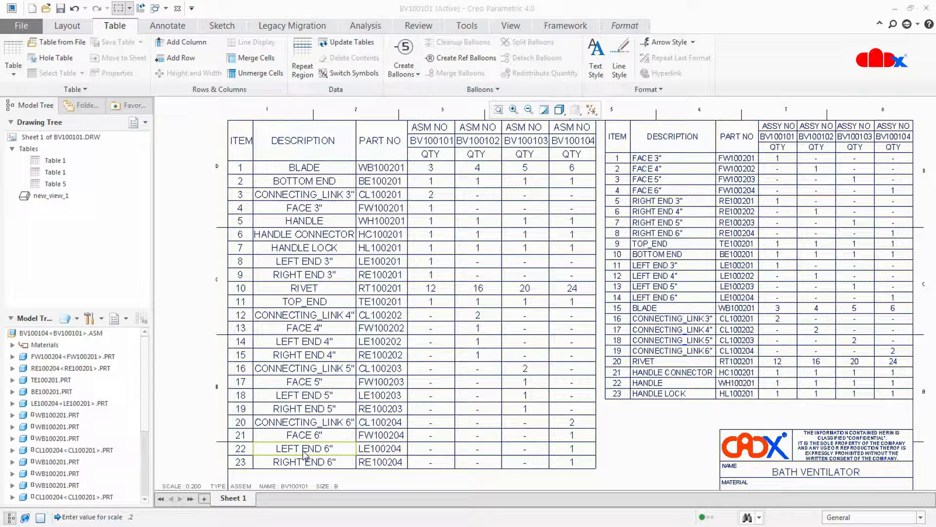
left_click(303, 73)
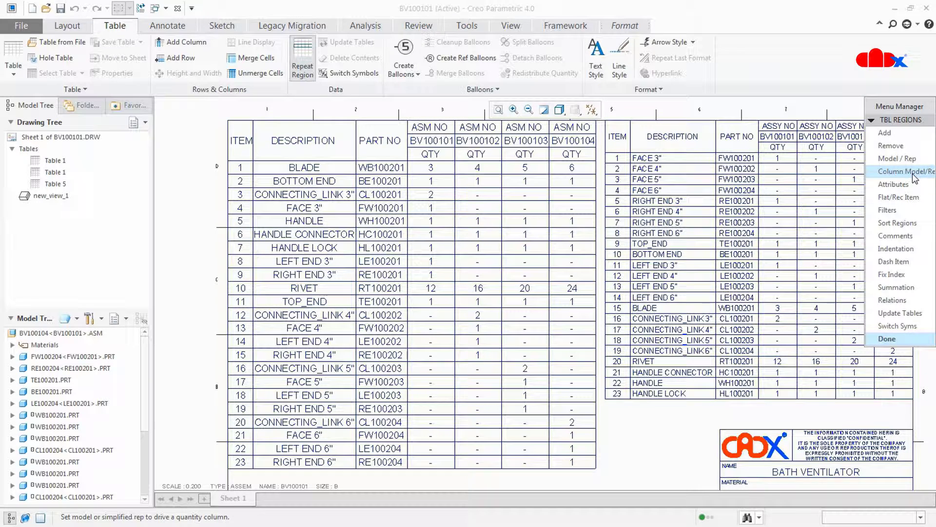
left_click(890, 339)
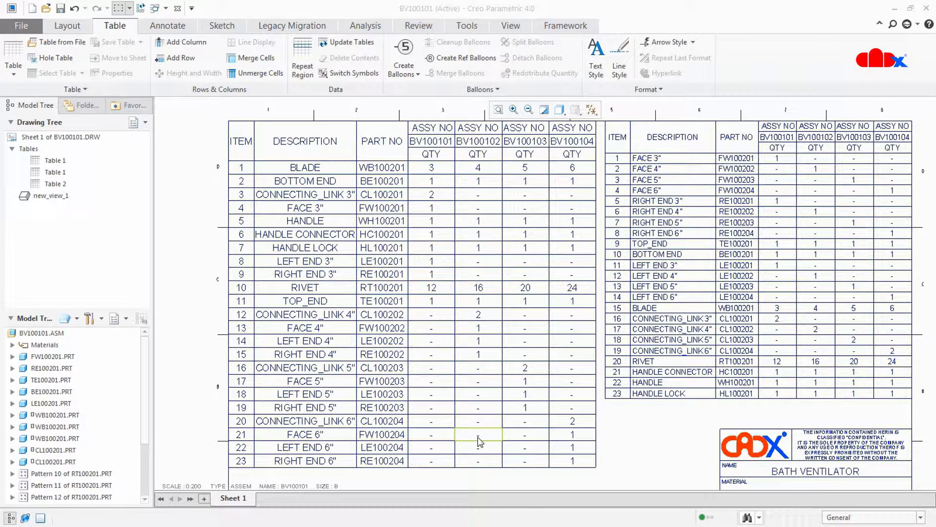
Open the drawing's Detail Options and search options and descriptions for 'zero'.
left_click(30, 30)
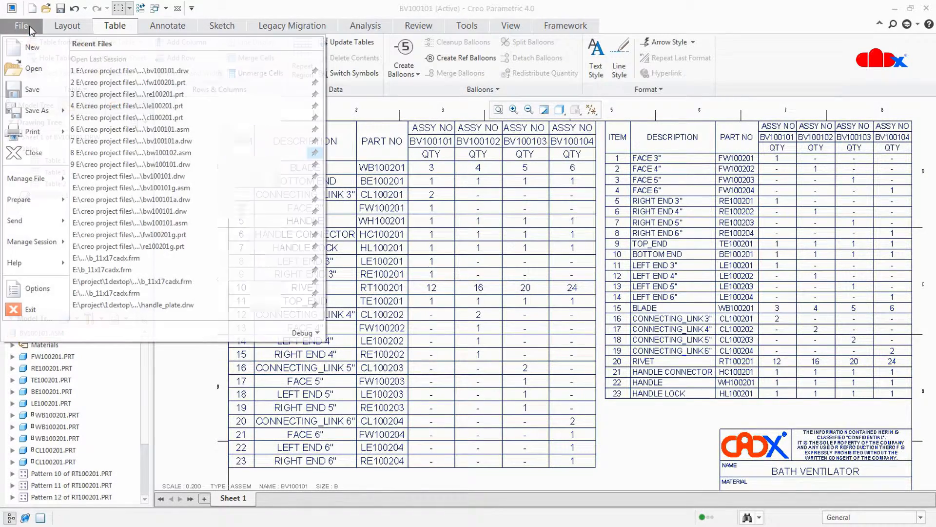
mouse_move(29, 208)
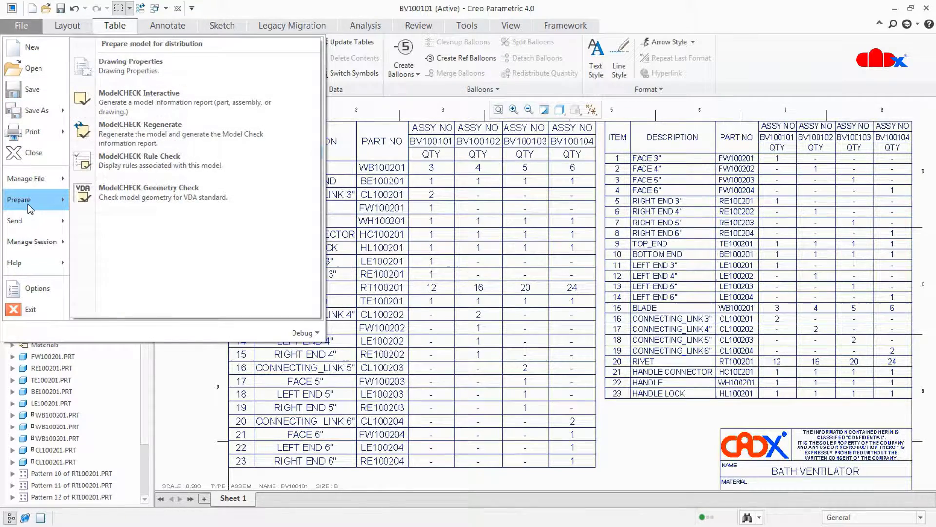
left_click(130, 65)
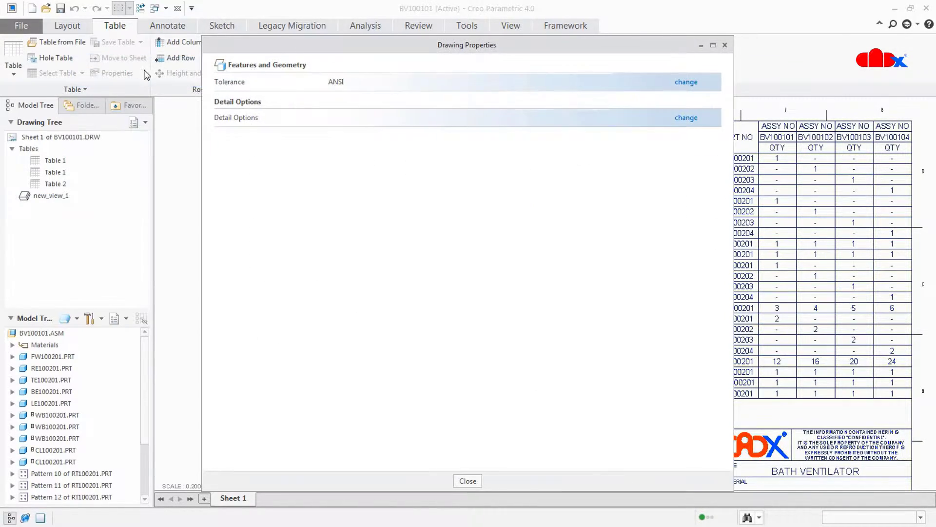
left_click(688, 118)
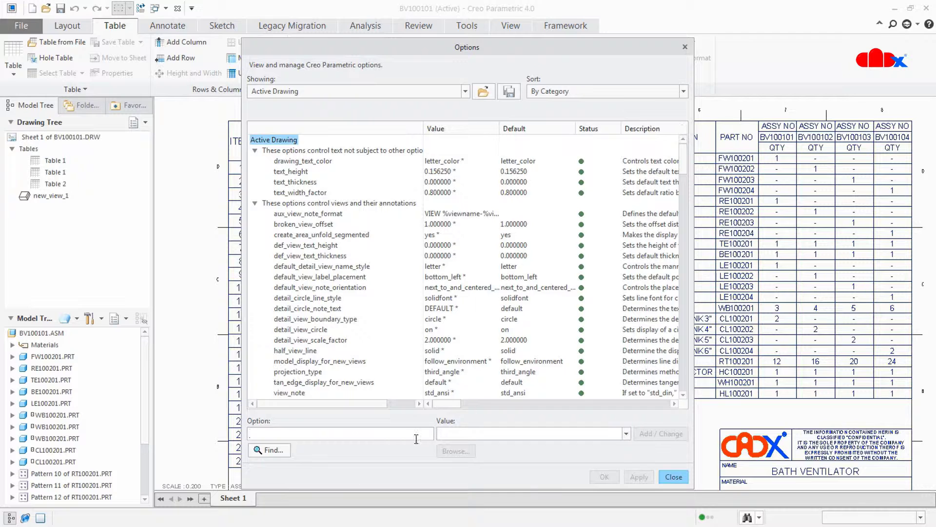
left_click(281, 450)
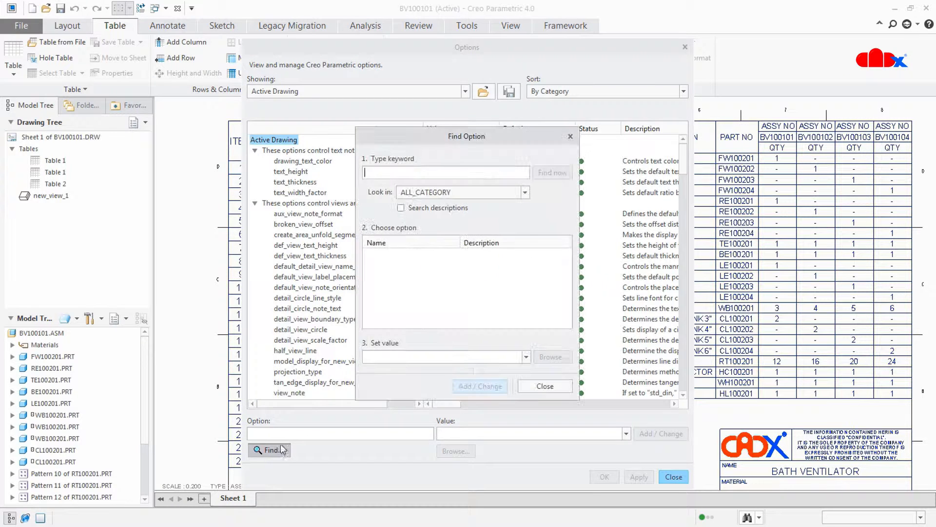
type("zero")
left_click(419, 210)
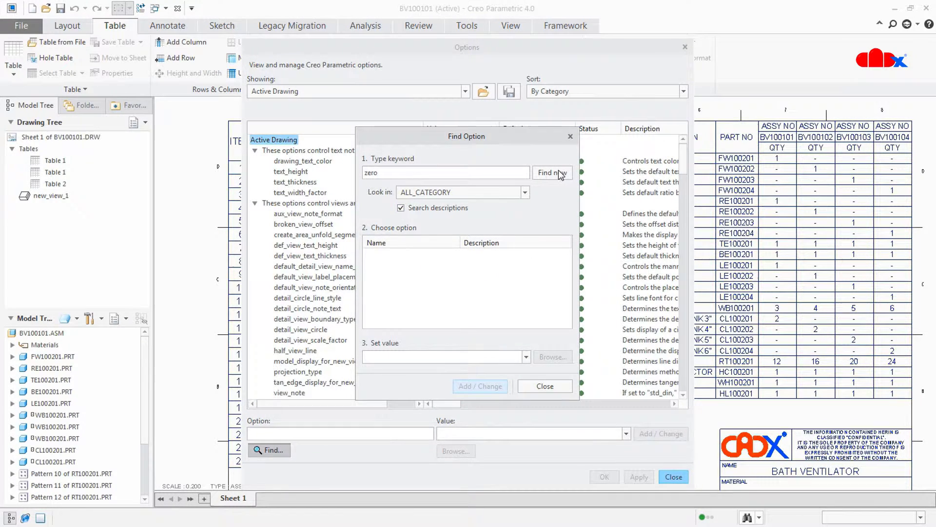
left_click(553, 173)
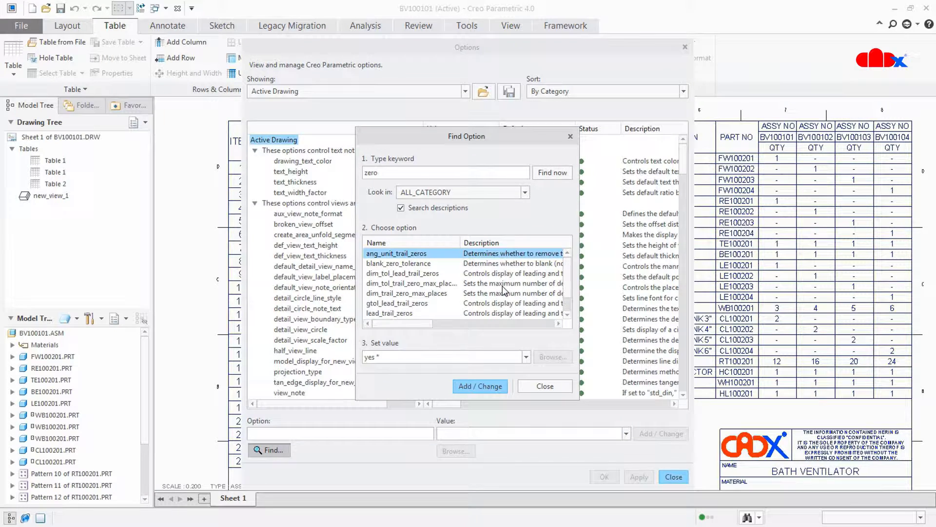
Set zero_quantity_cell_format to '-' and close the options and properties dialogs.
scroll(505, 291, "down", 1)
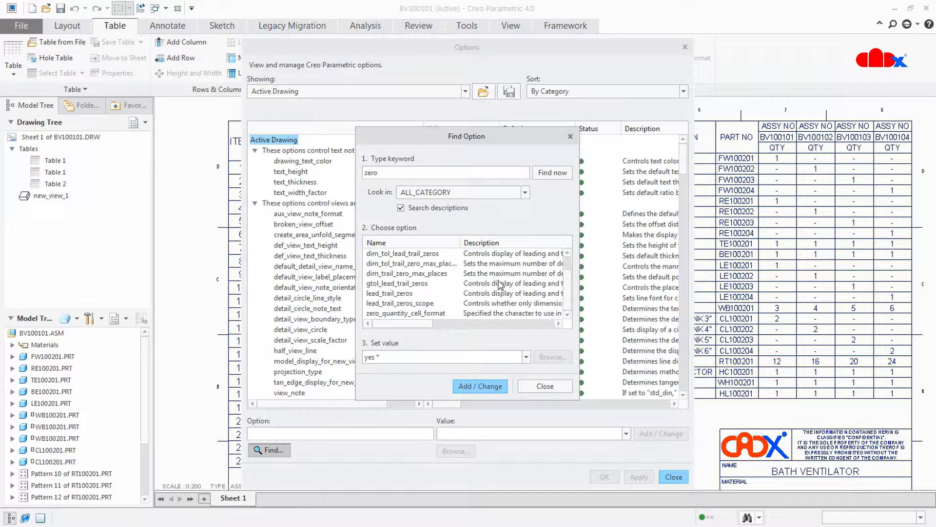
left_click(414, 315)
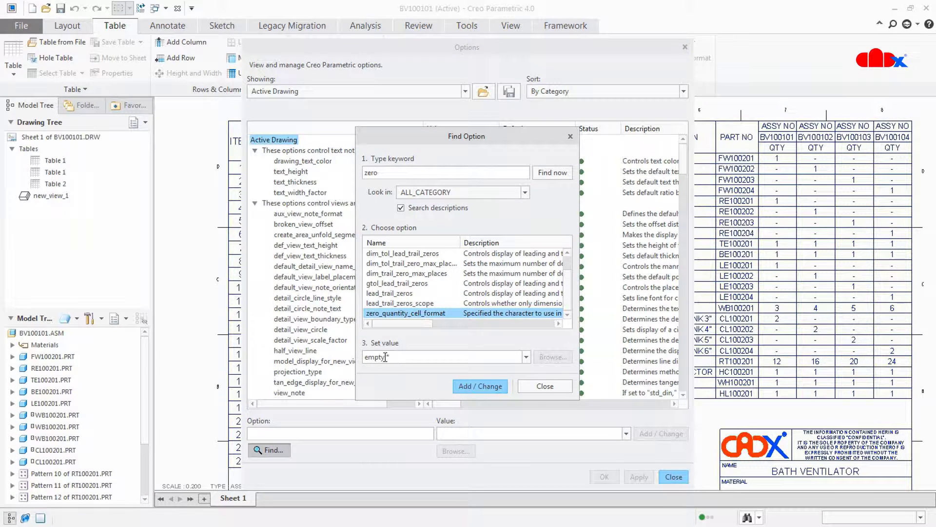
left_click(526, 358)
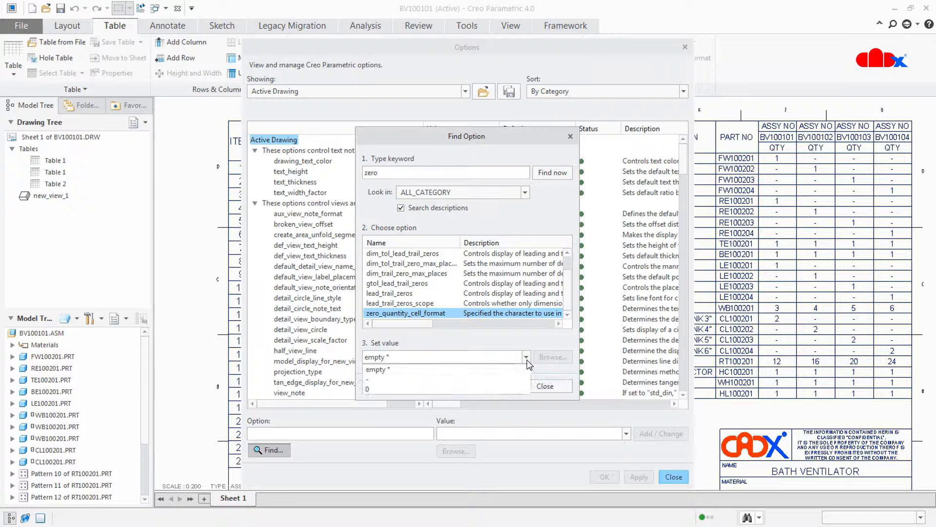
left_click(379, 379)
left_click(467, 386)
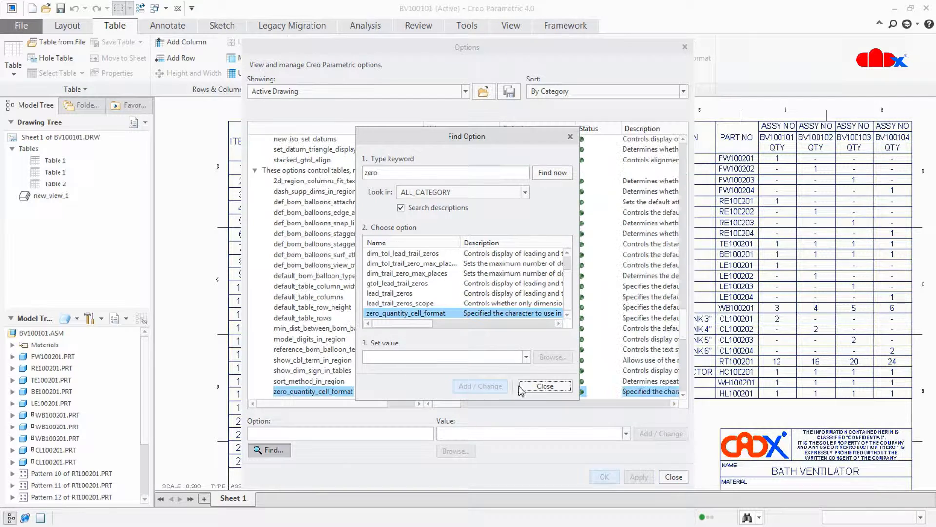
left_click(544, 387)
left_click(674, 476)
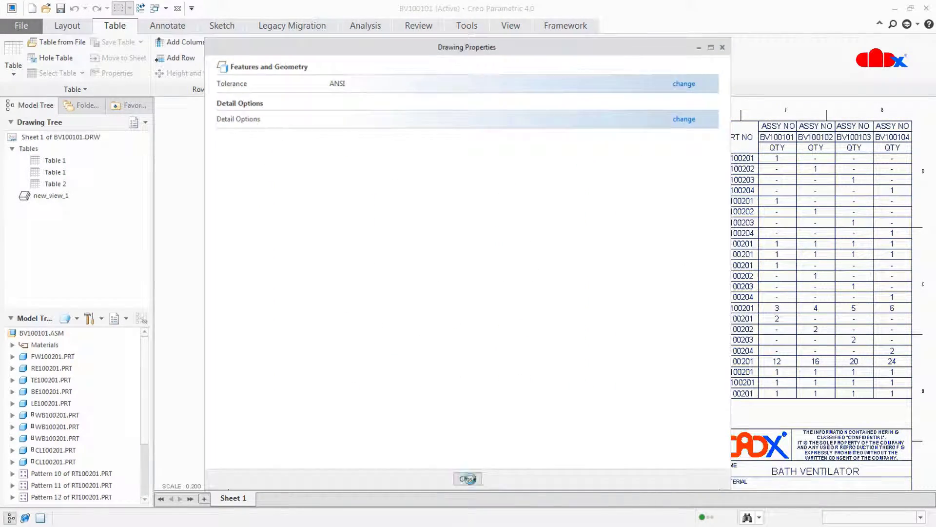
left_click(470, 478)
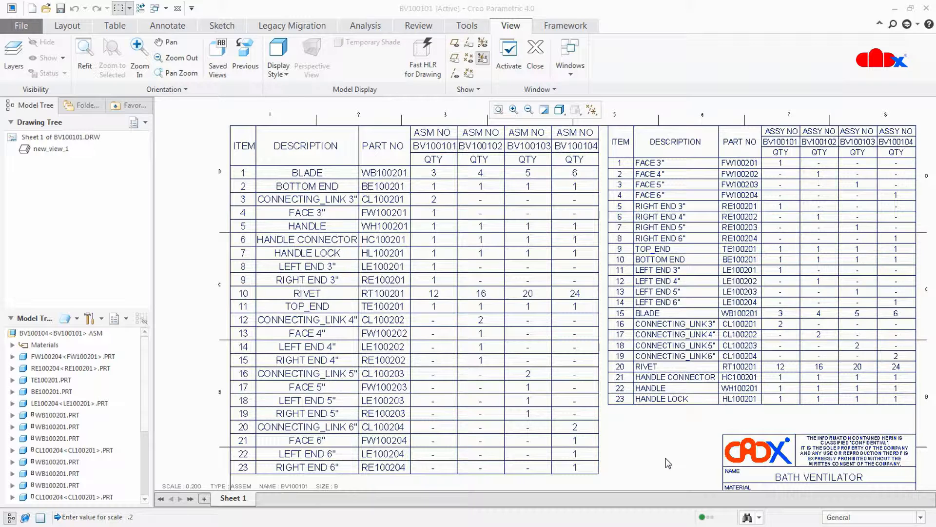